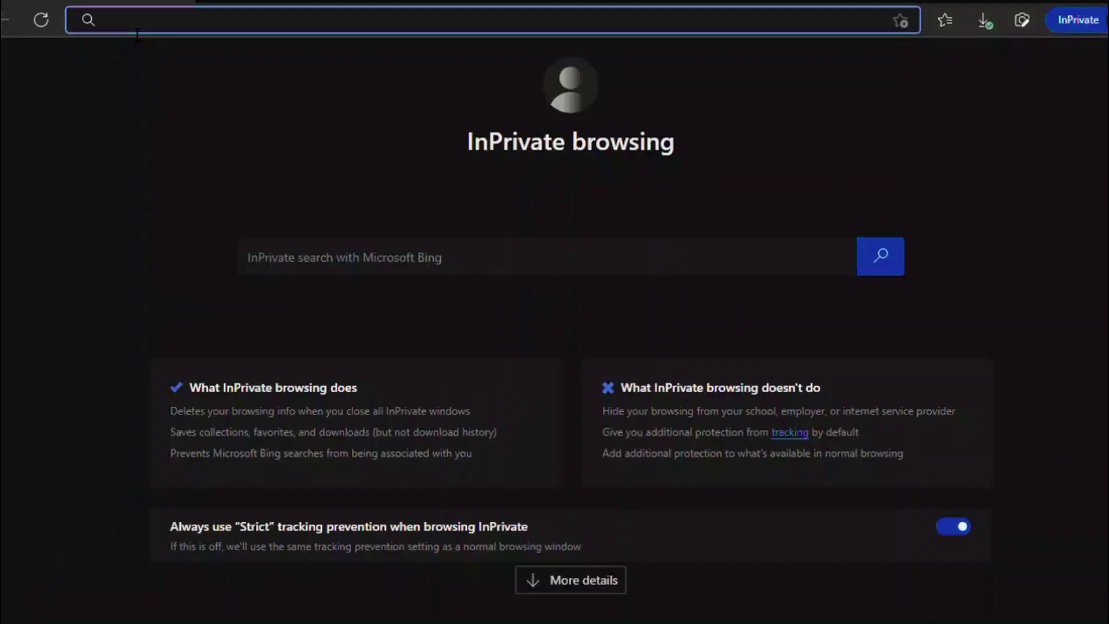
Step: Load sellthetrend.com/shops and start the free store sign-up with Get started for free
{"action": "type", "text": "sellthetrend.com/shops"}
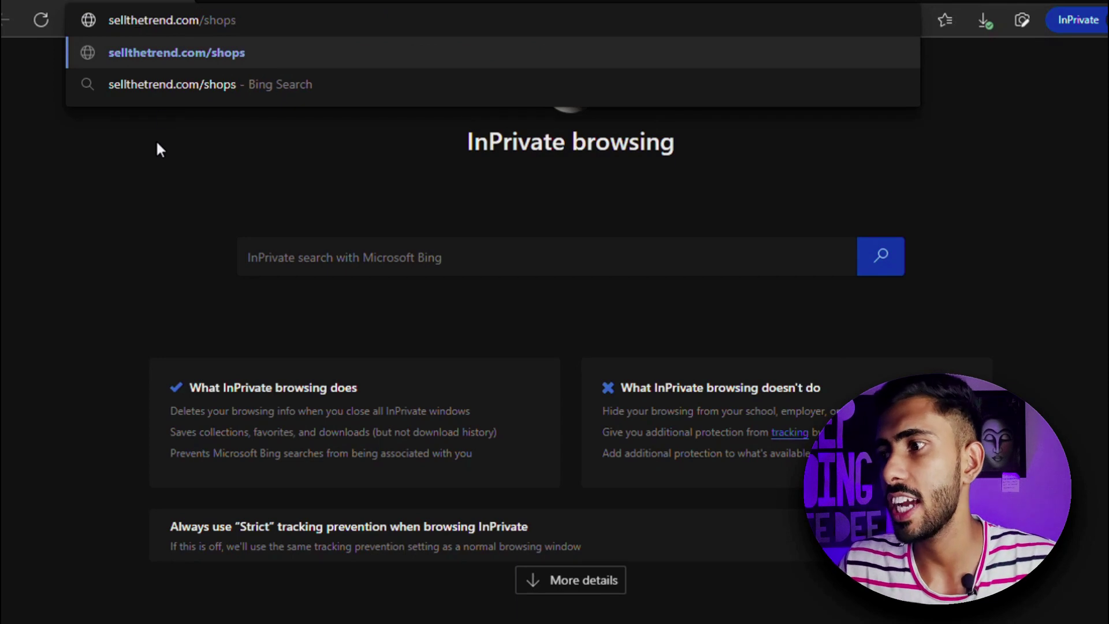
{"action": "key", "text": "Return"}
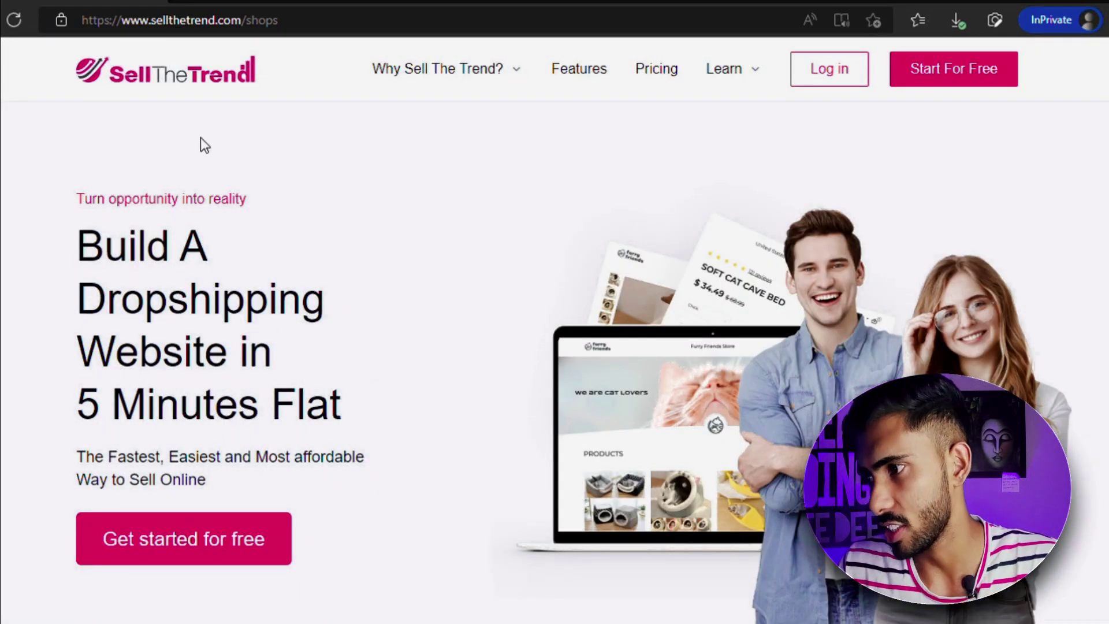
{"action": "left_click_drag", "start_coordinate": [78, 231], "coordinate": [218, 297]}
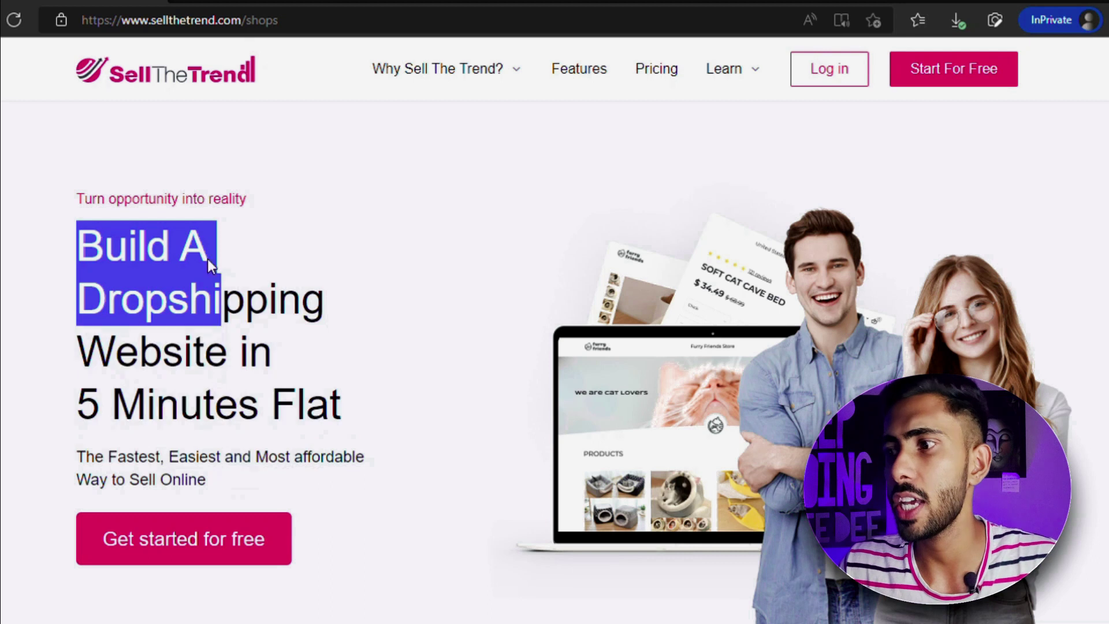
{"action": "left_click_drag", "start_coordinate": [78, 231], "coordinate": [244, 300]}
{"action": "left_click", "coordinate": [118, 276]}
{"action": "scroll", "coordinate": [25, 225], "scroll_direction": "down", "scroll_amount": 3}
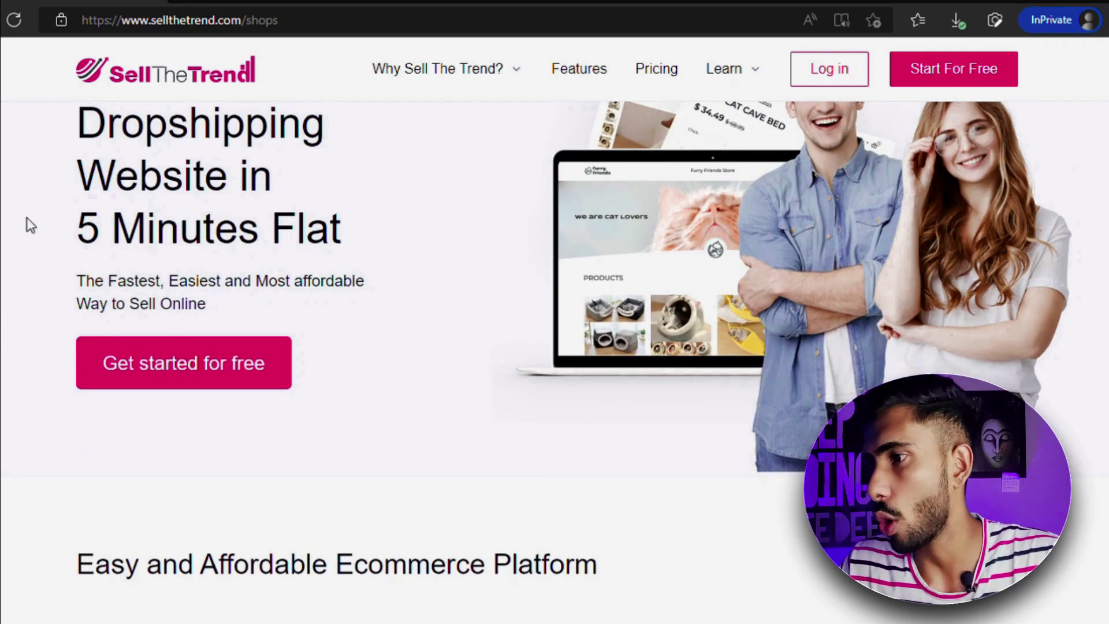
{"action": "left_click", "coordinate": [197, 367]}
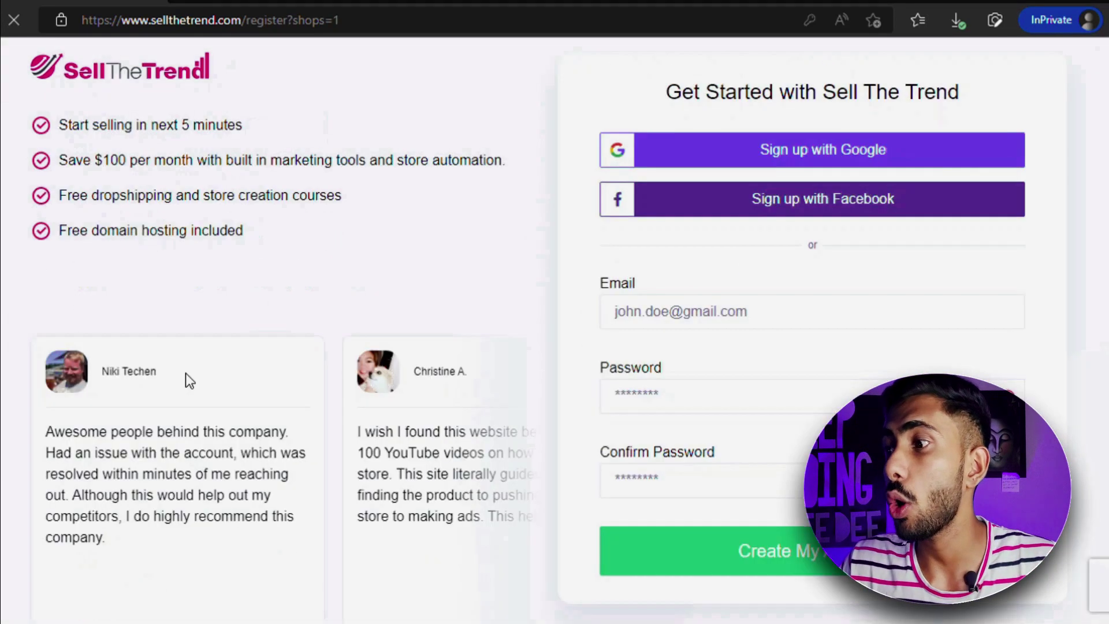
Step: Register a new account with an email, password and matching confirmation, and submit Create My Store
{"action": "left_click", "coordinate": [688, 317]}
{"action": "left_click", "coordinate": [731, 405]}
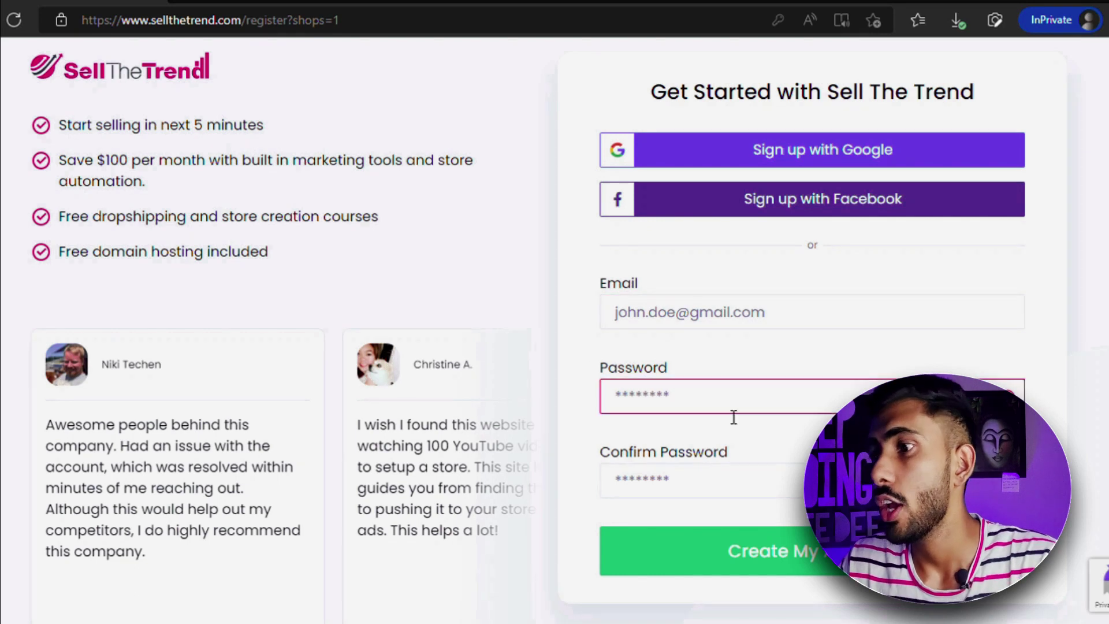
{"action": "left_click", "coordinate": [655, 484]}
{"action": "left_click", "coordinate": [745, 324]}
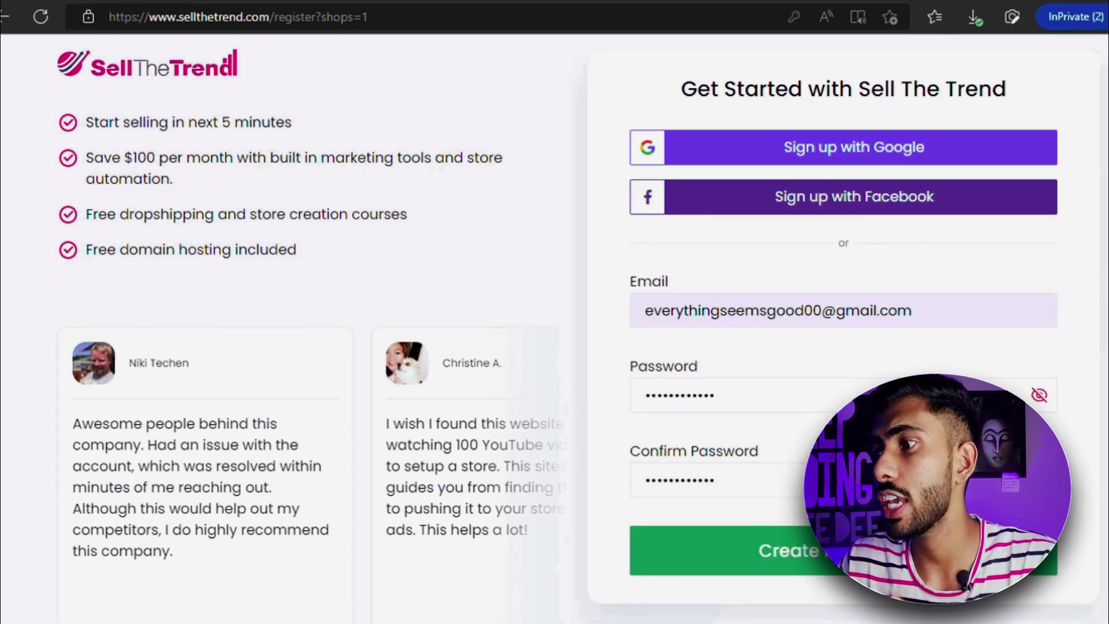
{"action": "key", "text": "Return"}
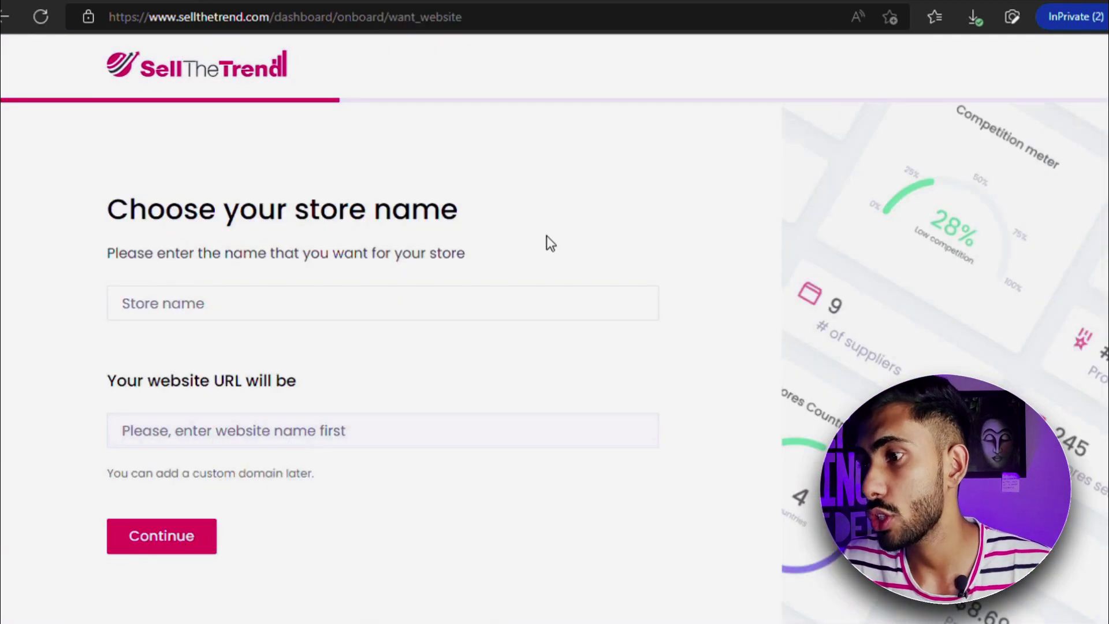
Step: Name the store 'shopforyou' and continue
{"action": "left_click", "coordinate": [363, 290]}
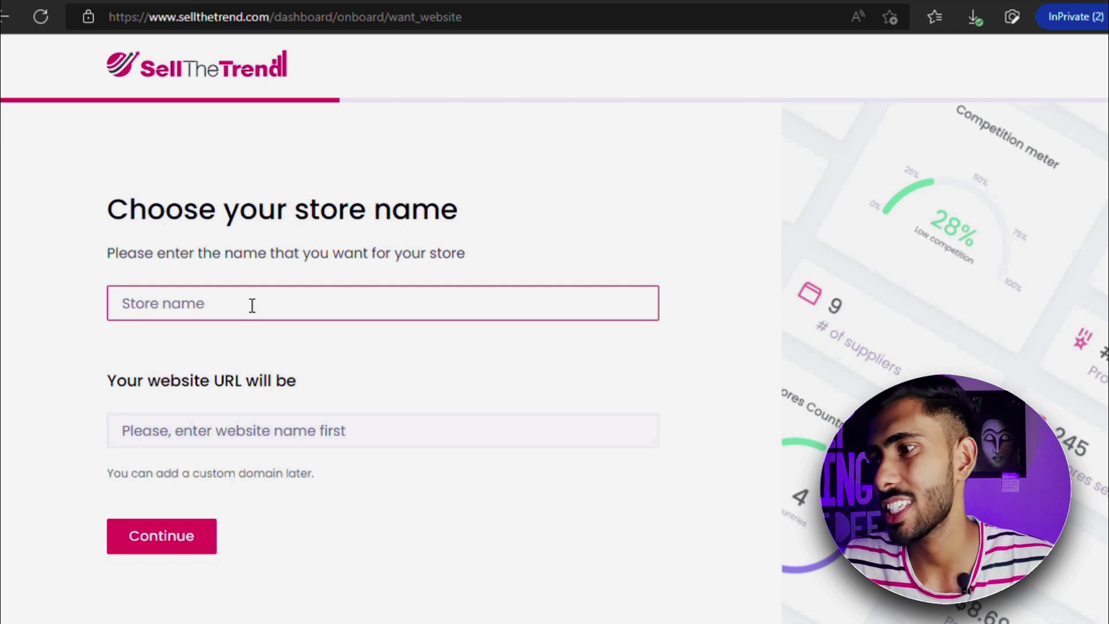
{"action": "type", "text": "shopforuo"}
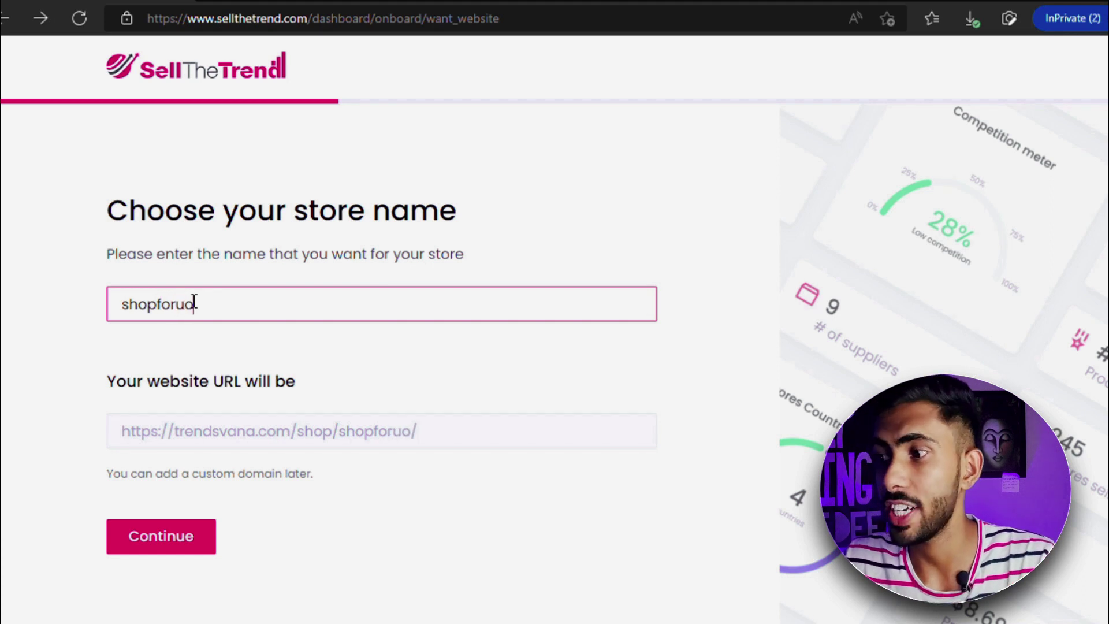
{"action": "key", "text": "BackSpace"}
{"action": "key", "text": "BackSpace"}
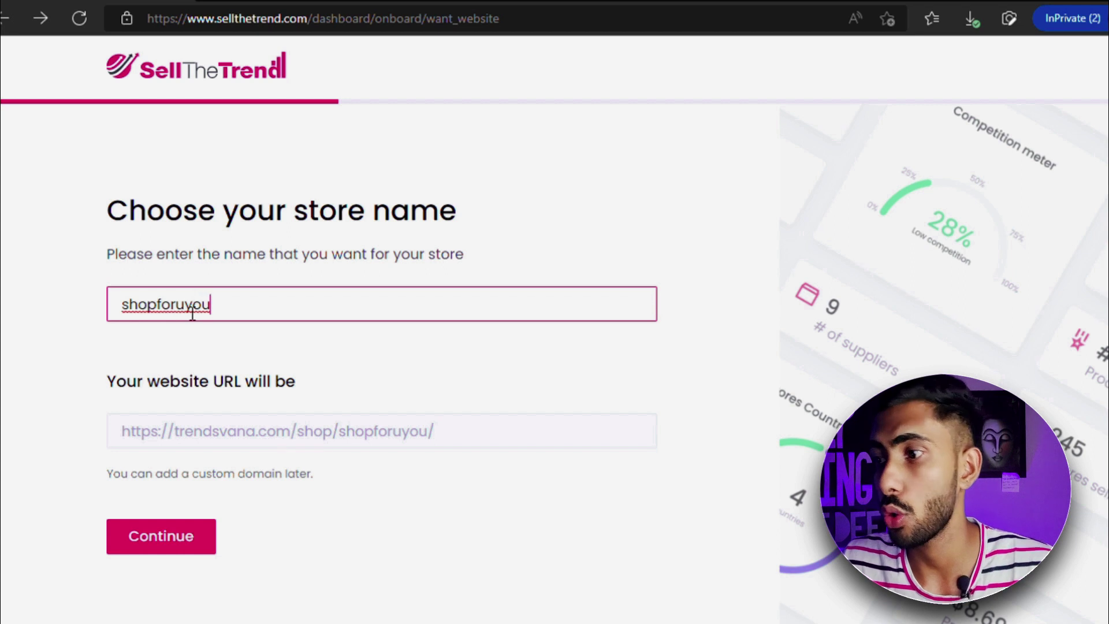
{"action": "key", "text": "BackSpace"}
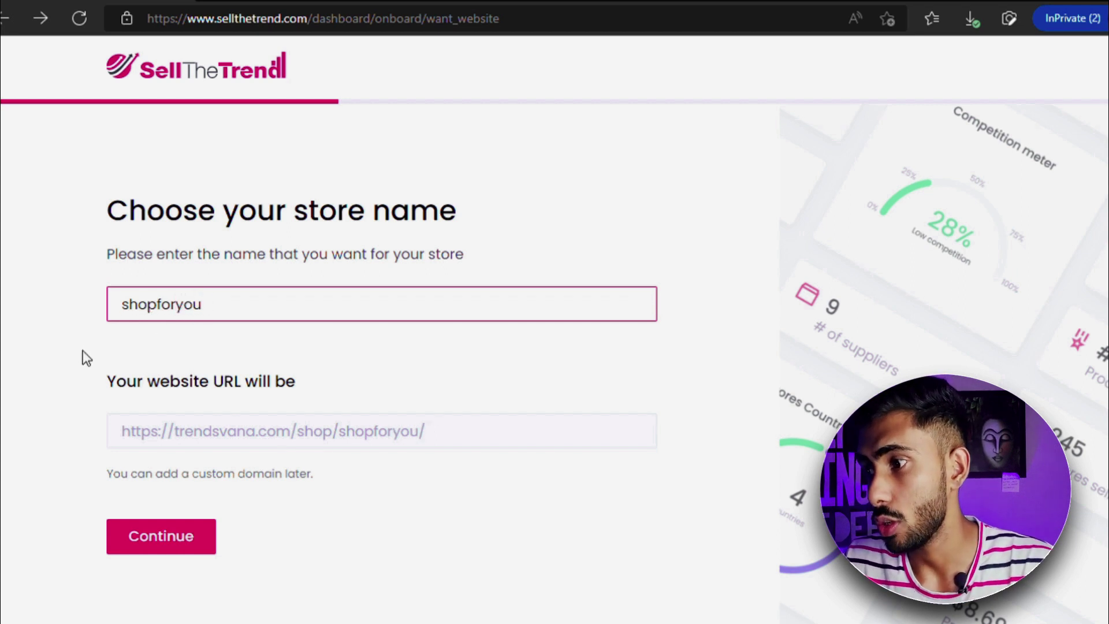
{"action": "left_click", "coordinate": [176, 546]}
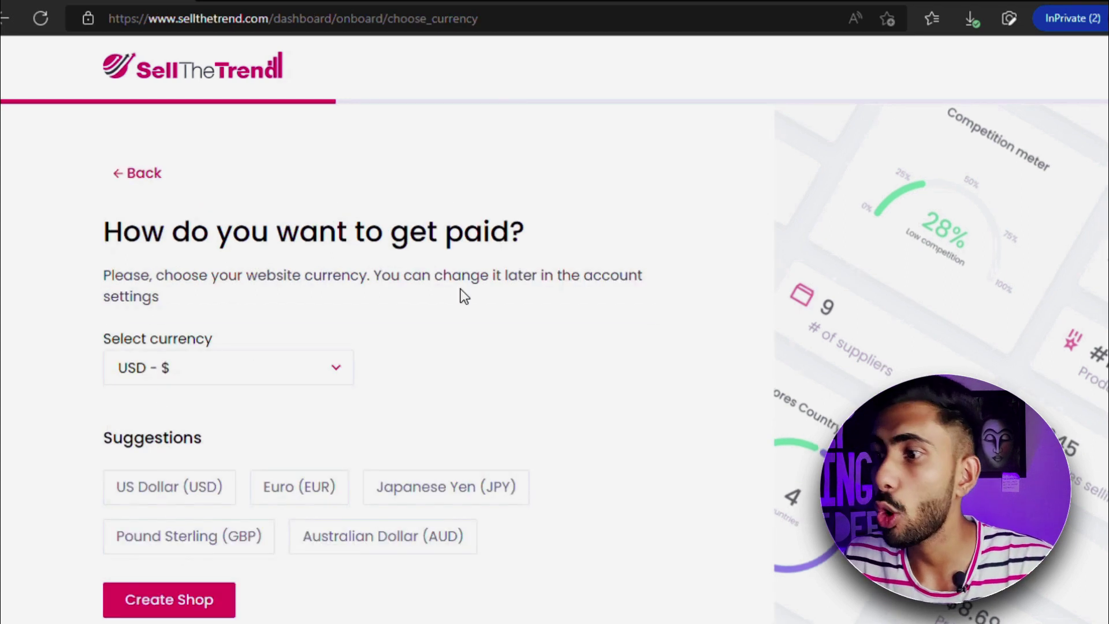
Step: Create the shop in USD, choose Beginner experience and the Automating my work flow interest
{"action": "left_click", "coordinate": [165, 584]}
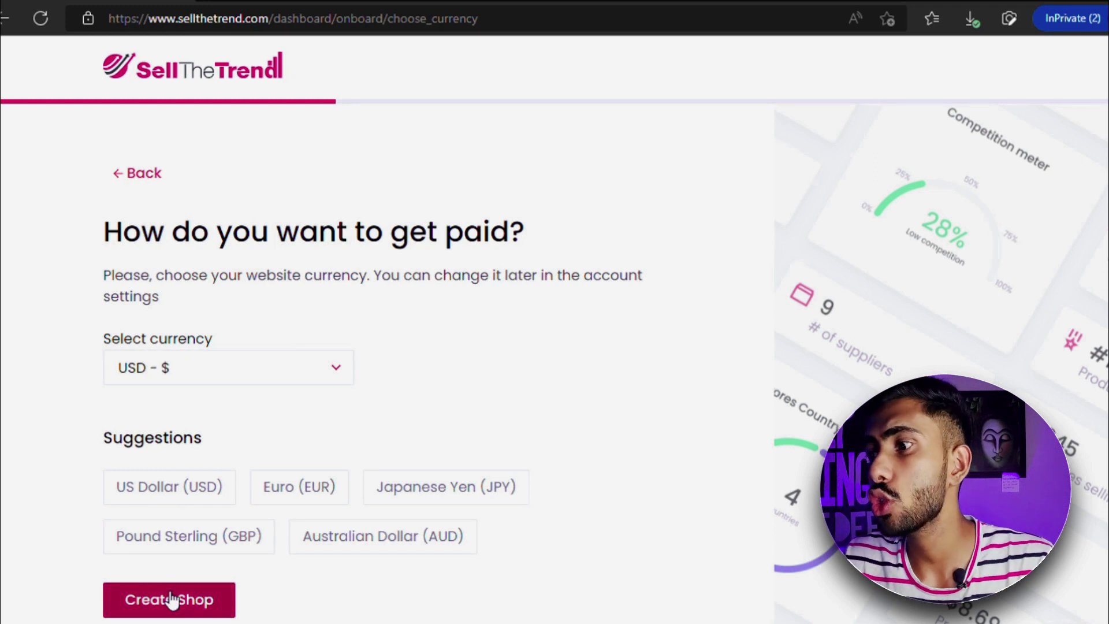
{"action": "scroll", "coordinate": [40, 362], "scroll_direction": "down", "scroll_amount": 1}
{"action": "left_click", "coordinate": [205, 358]}
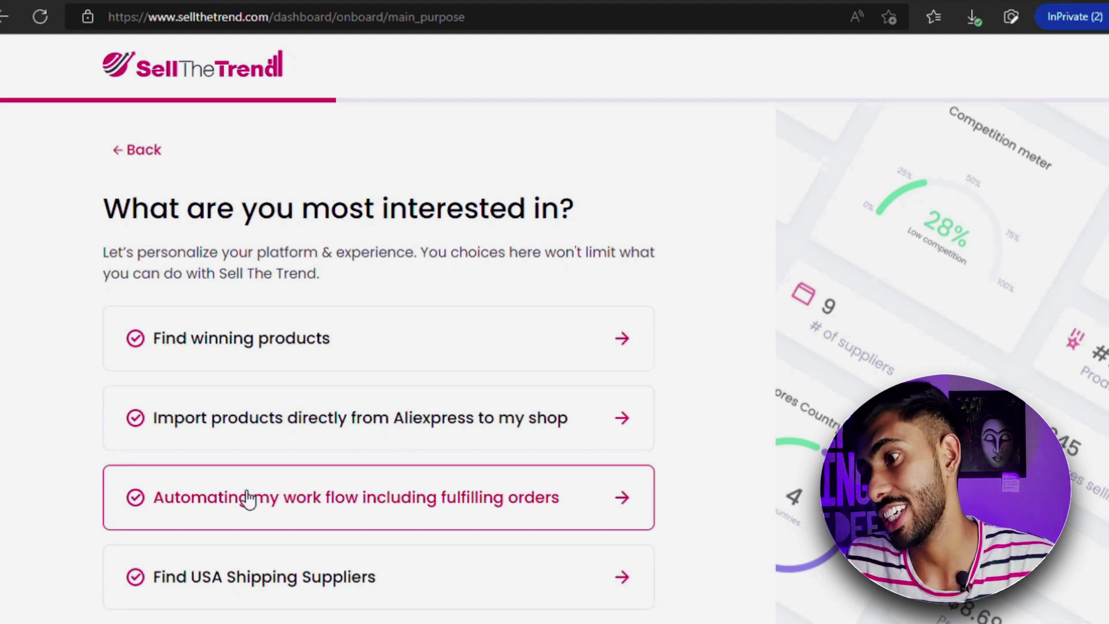
{"action": "left_click", "coordinate": [248, 498]}
{"action": "scroll", "coordinate": [72, 355], "scroll_direction": "down", "scroll_amount": 1}
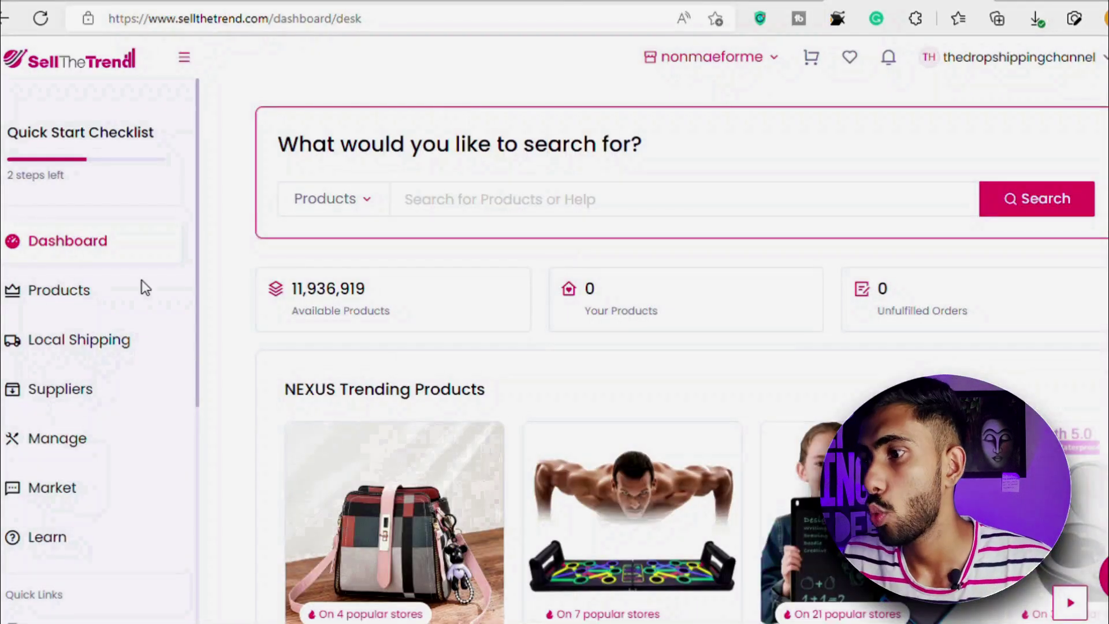
Step: Check the Chrome extension's Web Store page shows it already installed, then close that tab
{"action": "scroll", "coordinate": [128, 383], "scroll_direction": "down", "scroll_amount": 4}
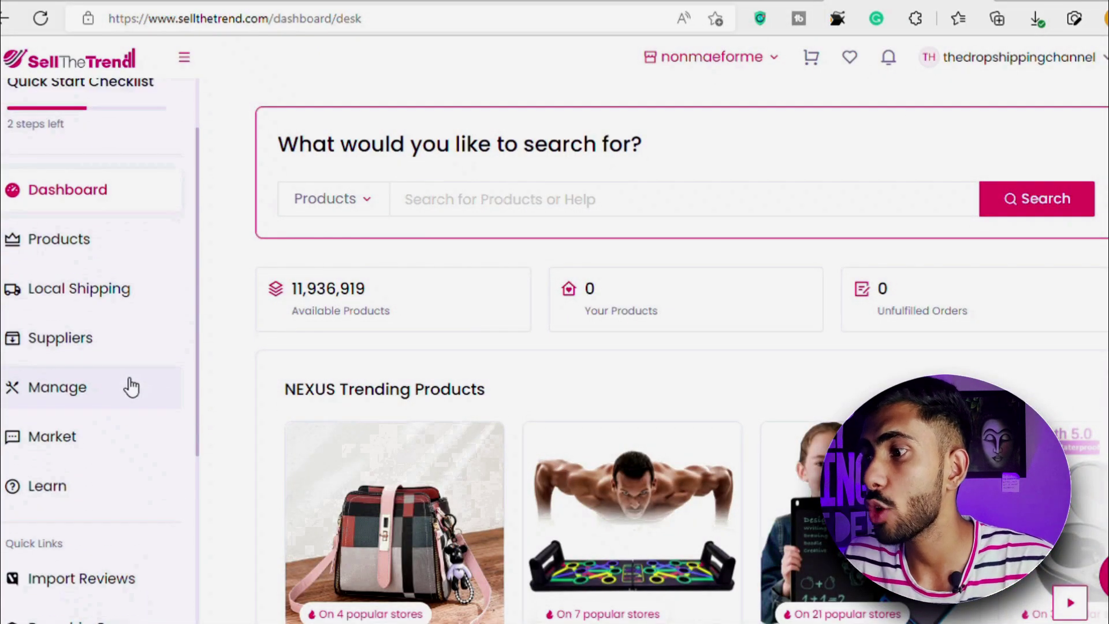
{"action": "scroll", "coordinate": [111, 495], "scroll_direction": "down", "scroll_amount": 2}
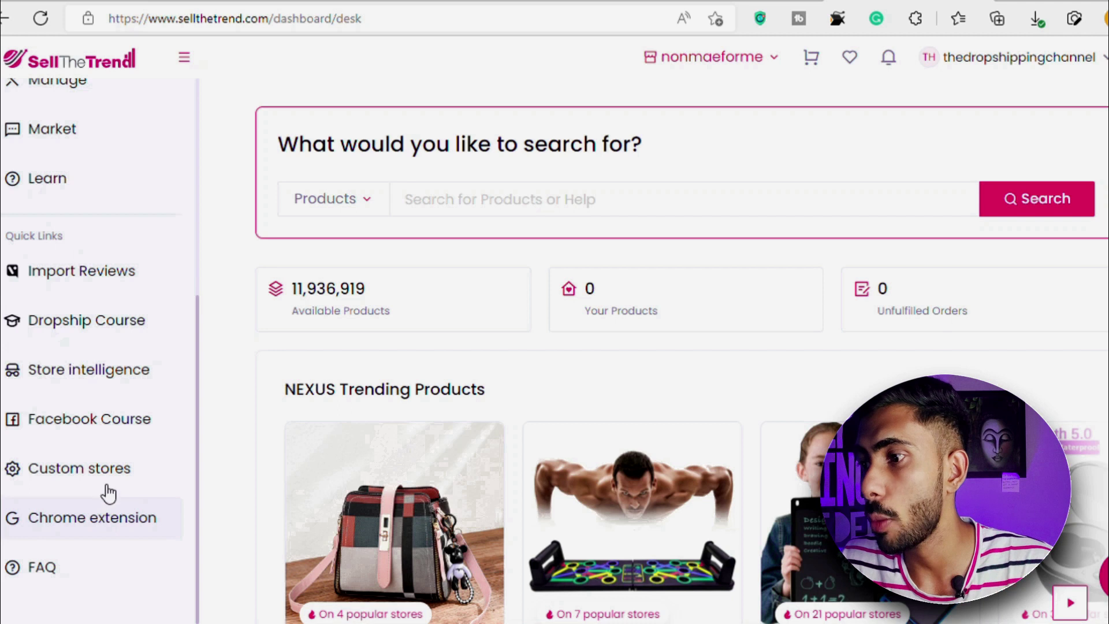
{"action": "left_click", "coordinate": [111, 526]}
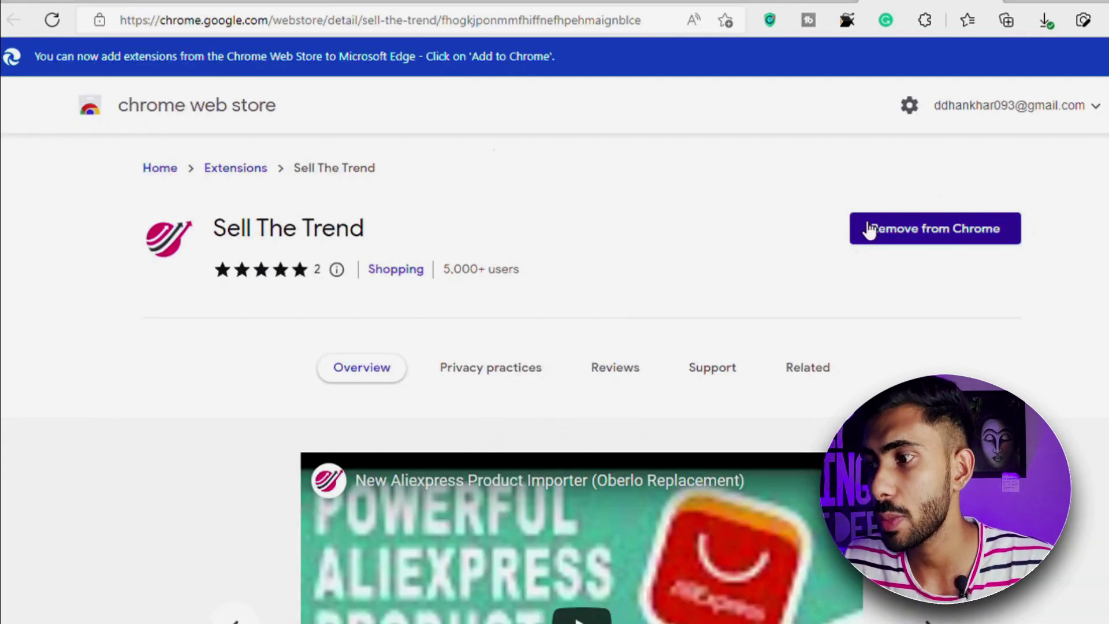
{"action": "key", "text": "ctrl+w"}
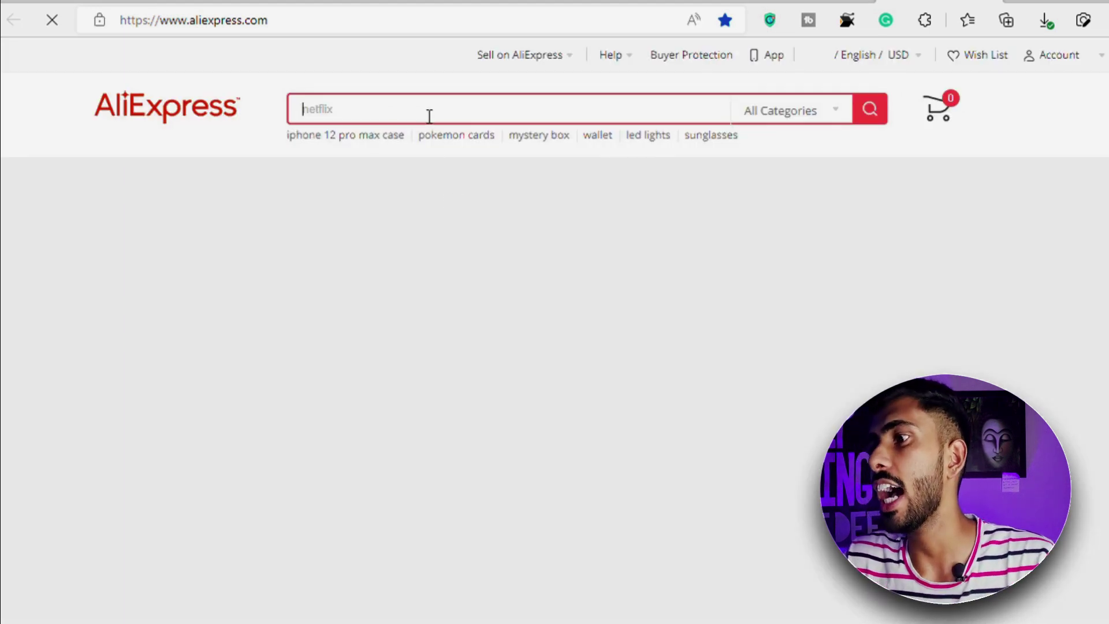
Step: Search AliExpress for 'beauty' and import the 4pcs makeup sponge set into the store
{"action": "type", "text": "beauty"}
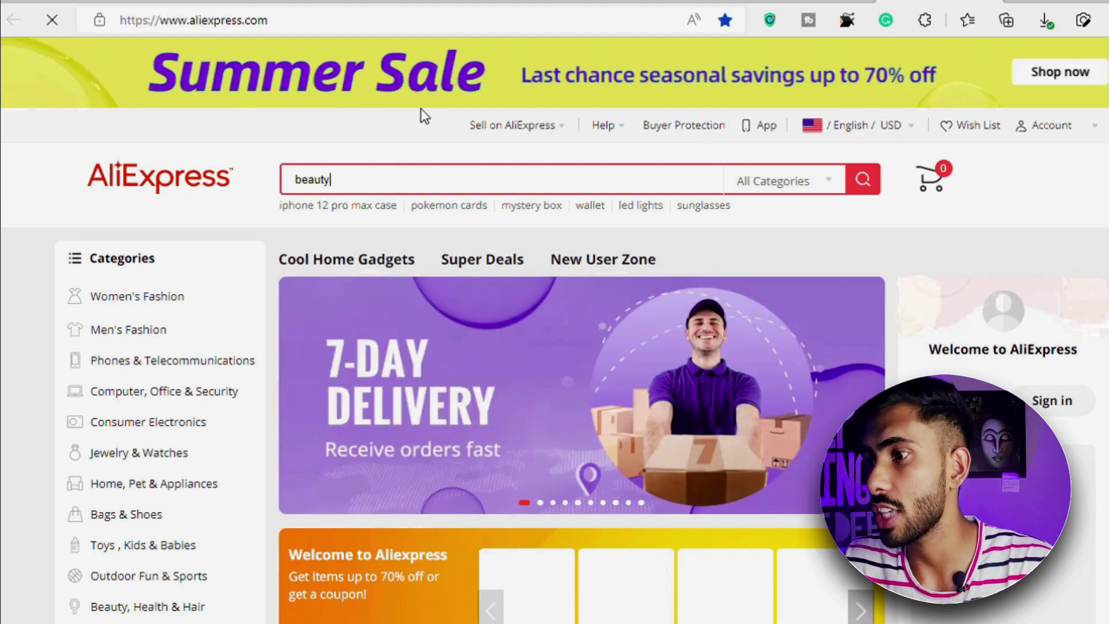
{"action": "scroll", "coordinate": [421, 108], "scroll_direction": "down", "scroll_amount": 3}
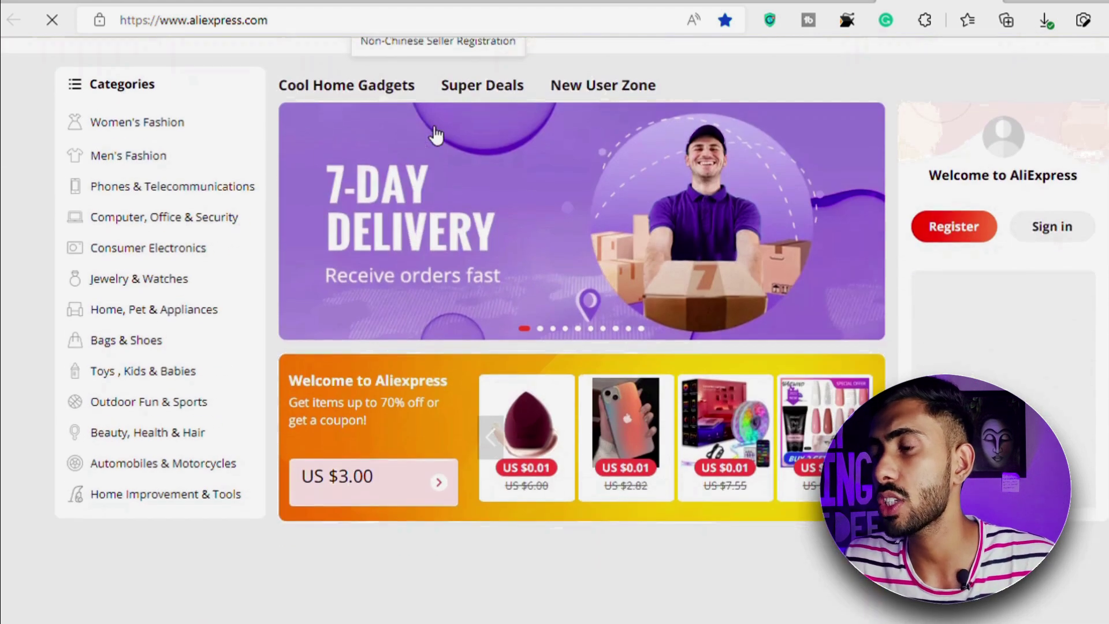
{"action": "scroll", "coordinate": [354, 240], "scroll_direction": "up", "scroll_amount": 3}
{"action": "key", "text": "Return"}
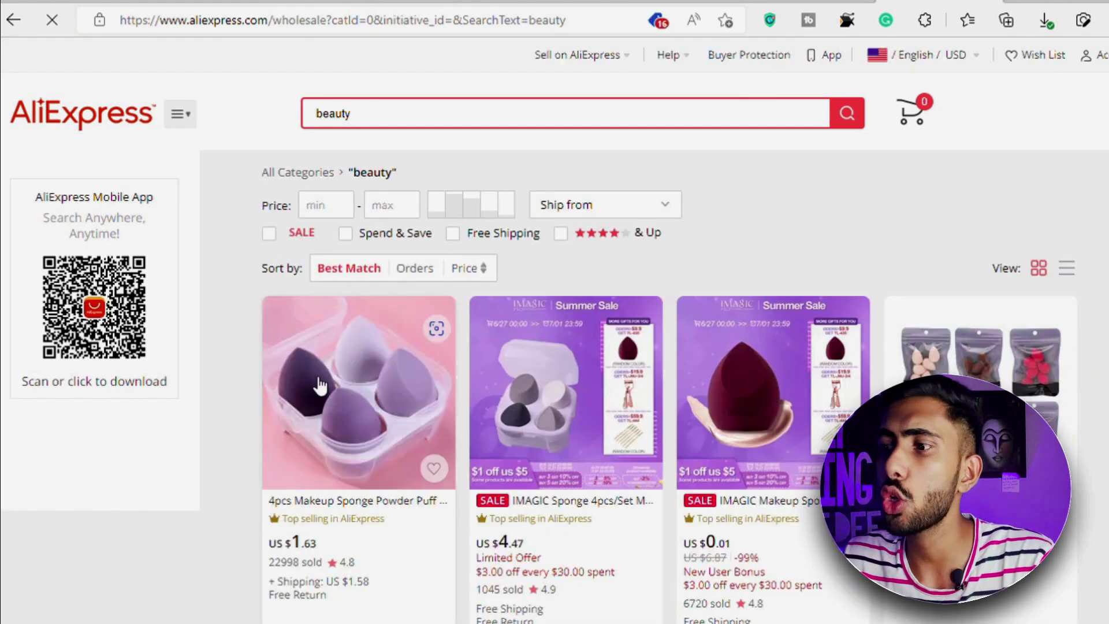
{"action": "scroll", "coordinate": [317, 384], "scroll_direction": "down", "scroll_amount": 2}
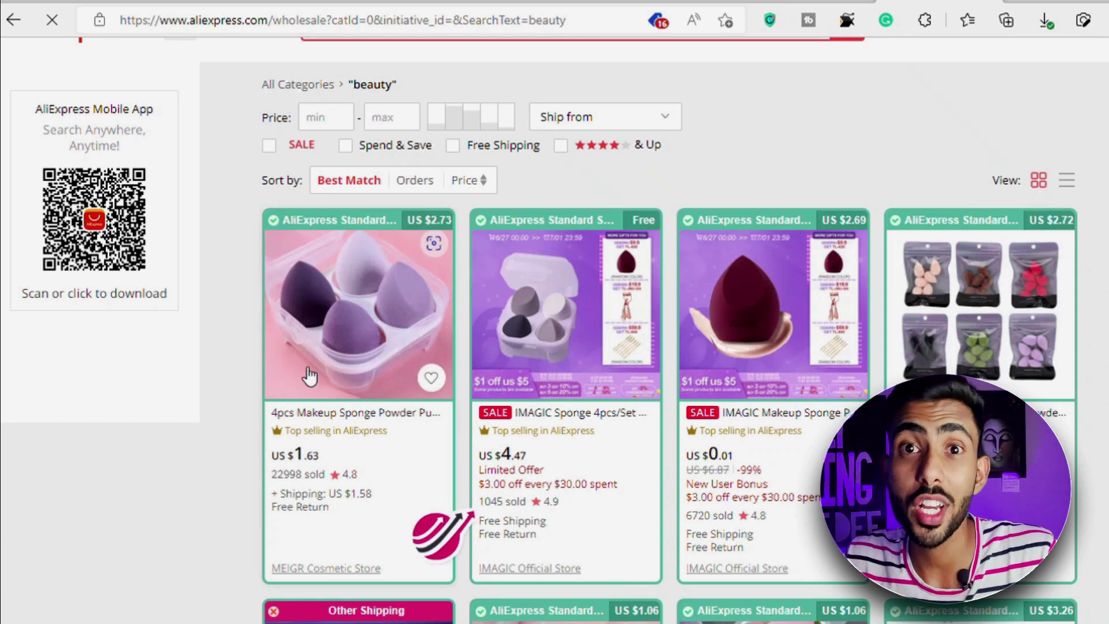
{"action": "left_click", "coordinate": [432, 527]}
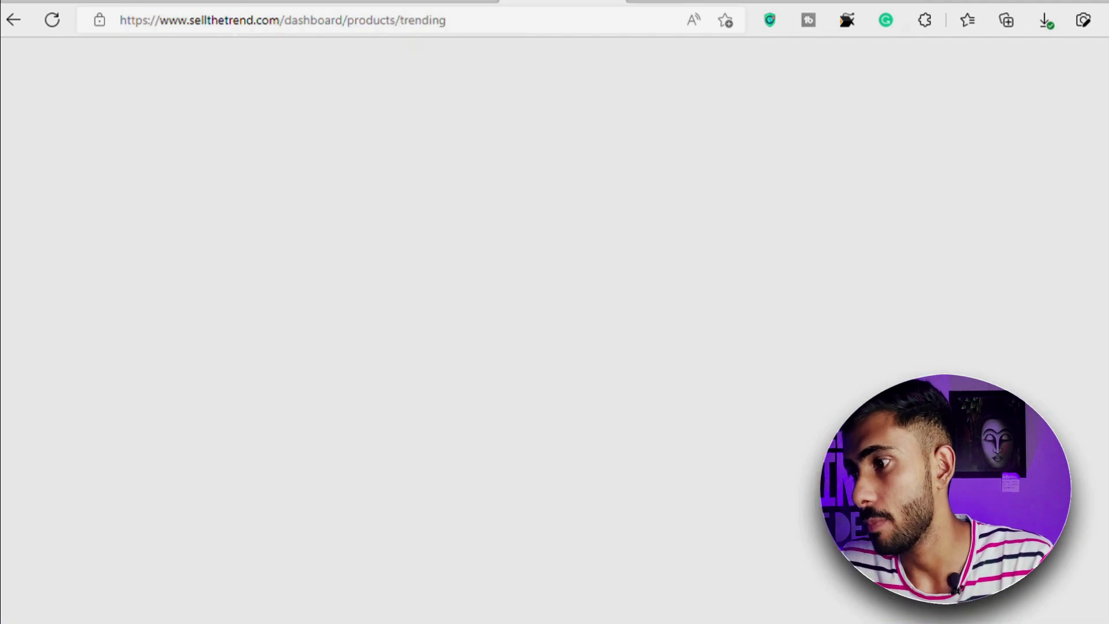
Step: Open Manage > Import List and scroll down to the 4pcs Makeup Sponge card at $1.63
{"action": "left_click", "coordinate": [55, 340]}
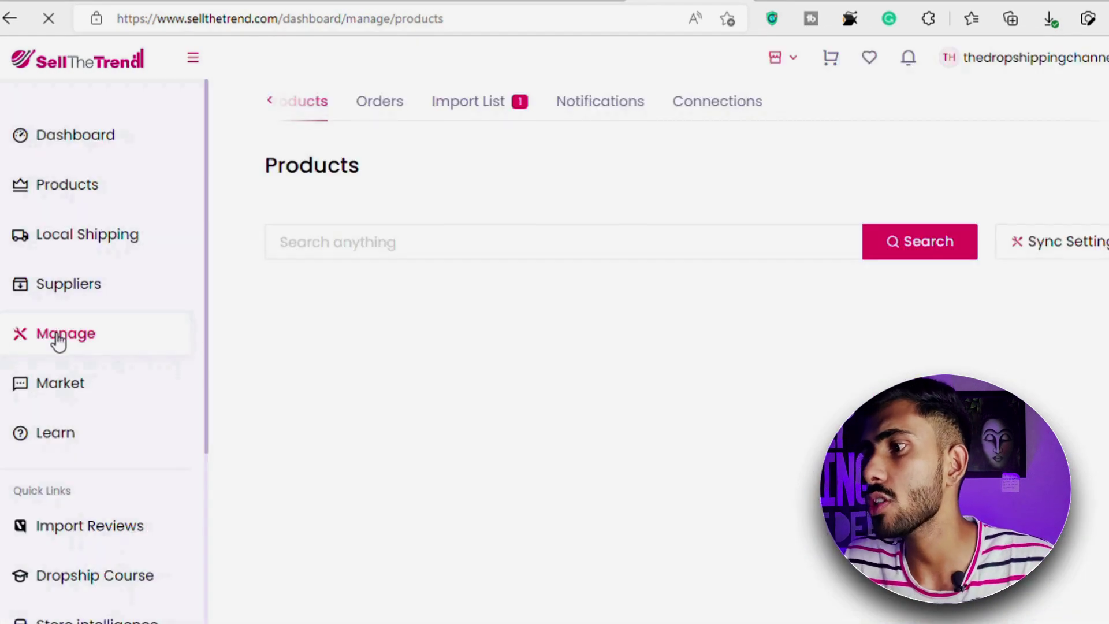
{"action": "left_click", "coordinate": [463, 107]}
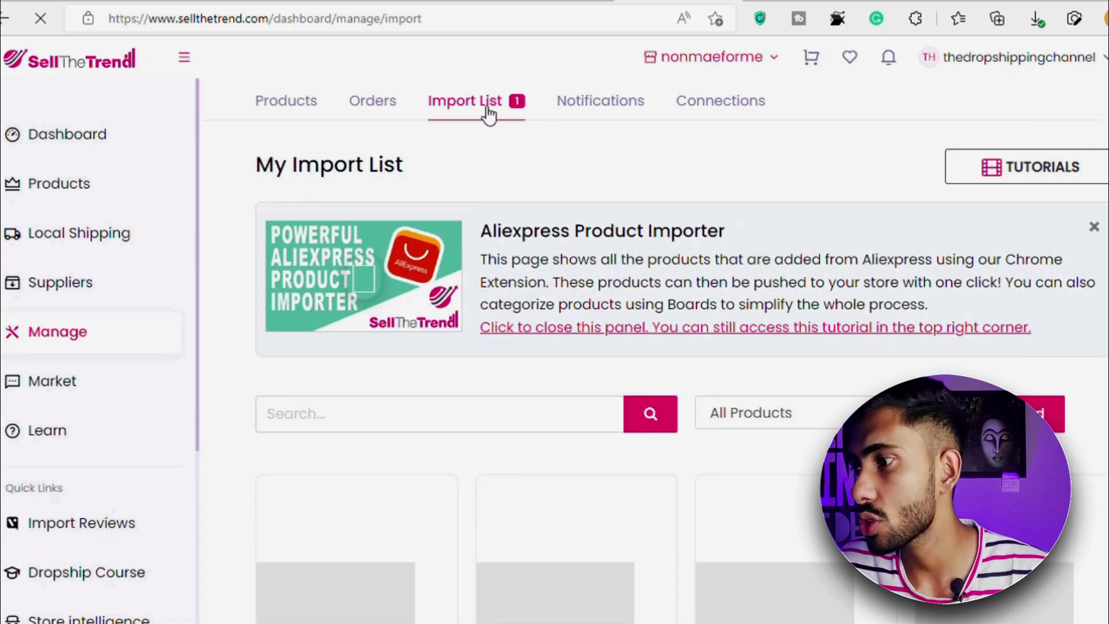
{"action": "scroll", "coordinate": [396, 449], "scroll_direction": "down", "scroll_amount": 2}
{"action": "scroll", "coordinate": [408, 456], "scroll_direction": "down", "scroll_amount": 1}
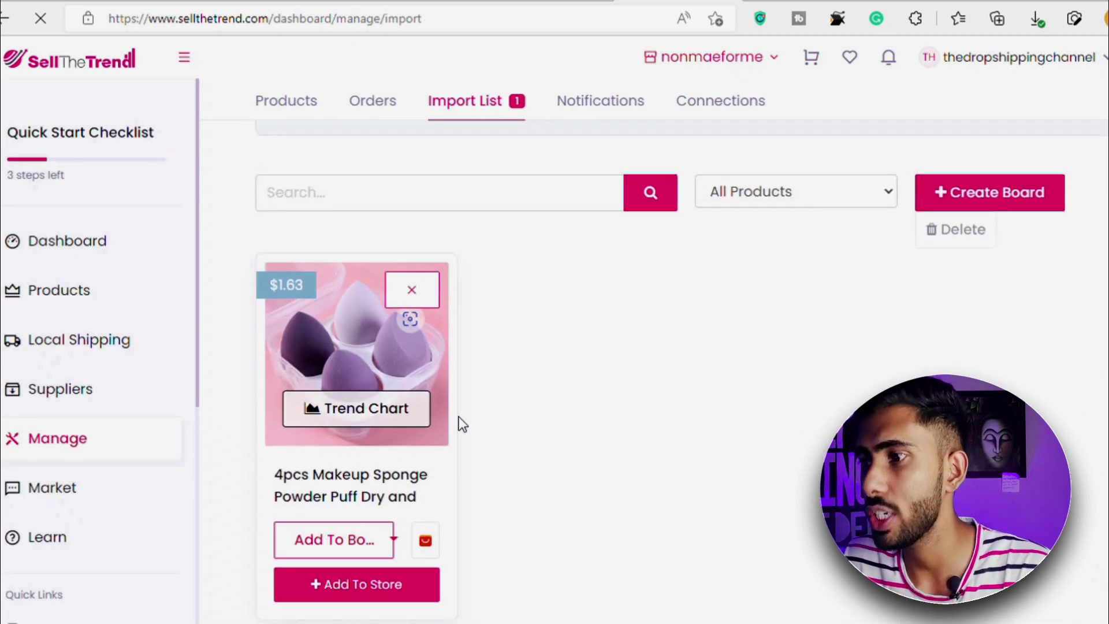
Step: Start Add To Store and shorten the title to '4pcs Makeup Sponge Powder'
{"action": "left_click", "coordinate": [366, 584]}
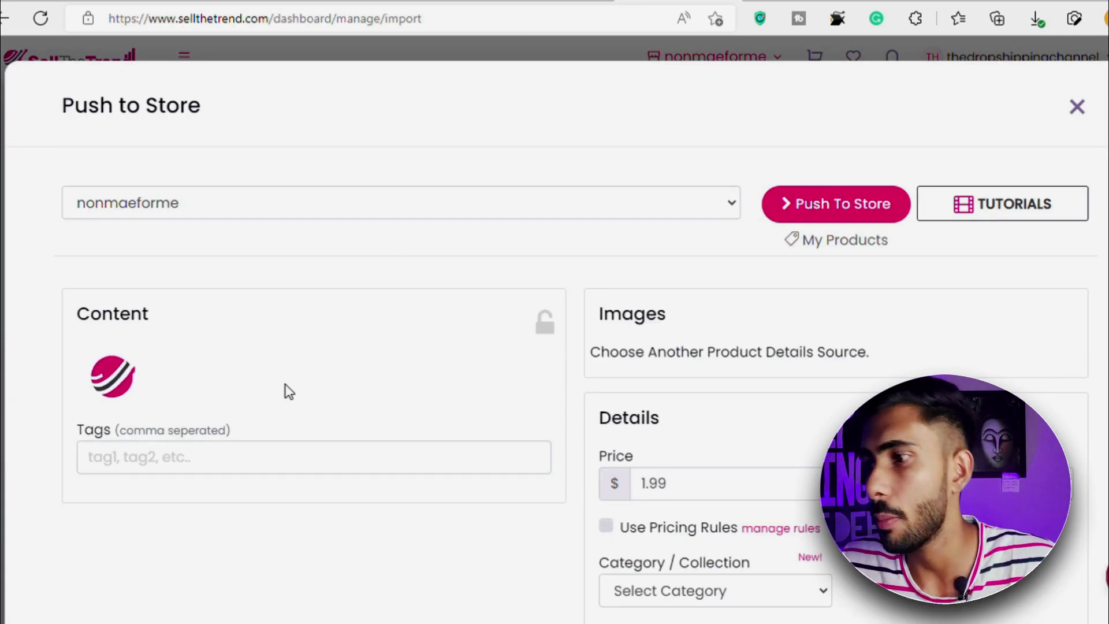
{"action": "scroll", "coordinate": [583, 262], "scroll_direction": "down", "scroll_amount": 3}
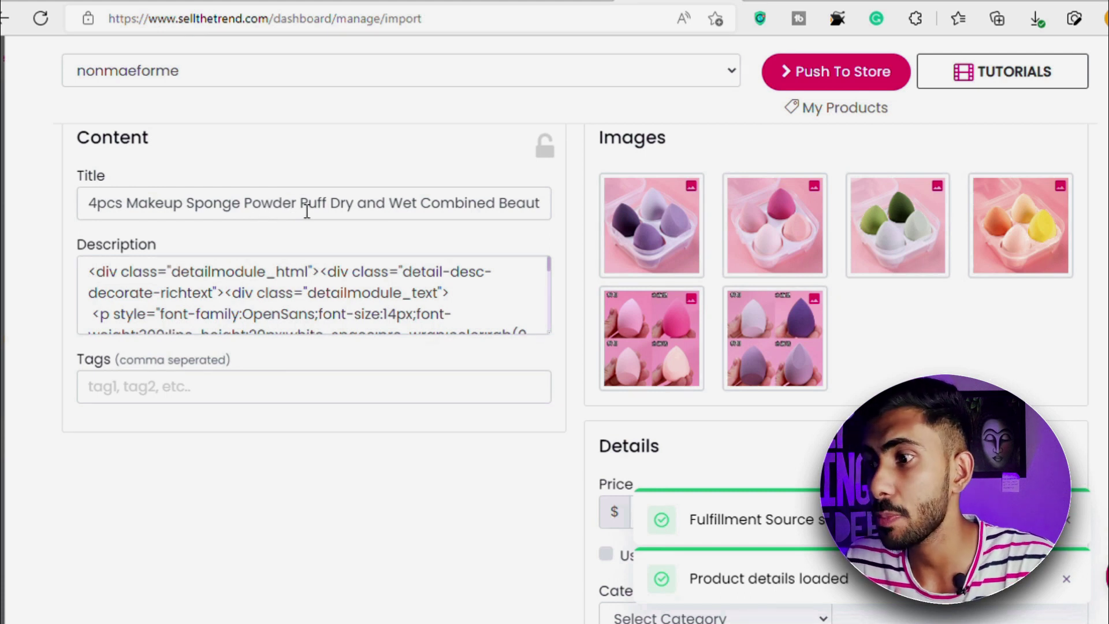
{"action": "left_click_drag", "start_coordinate": [301, 204], "coordinate": [629, 168]}
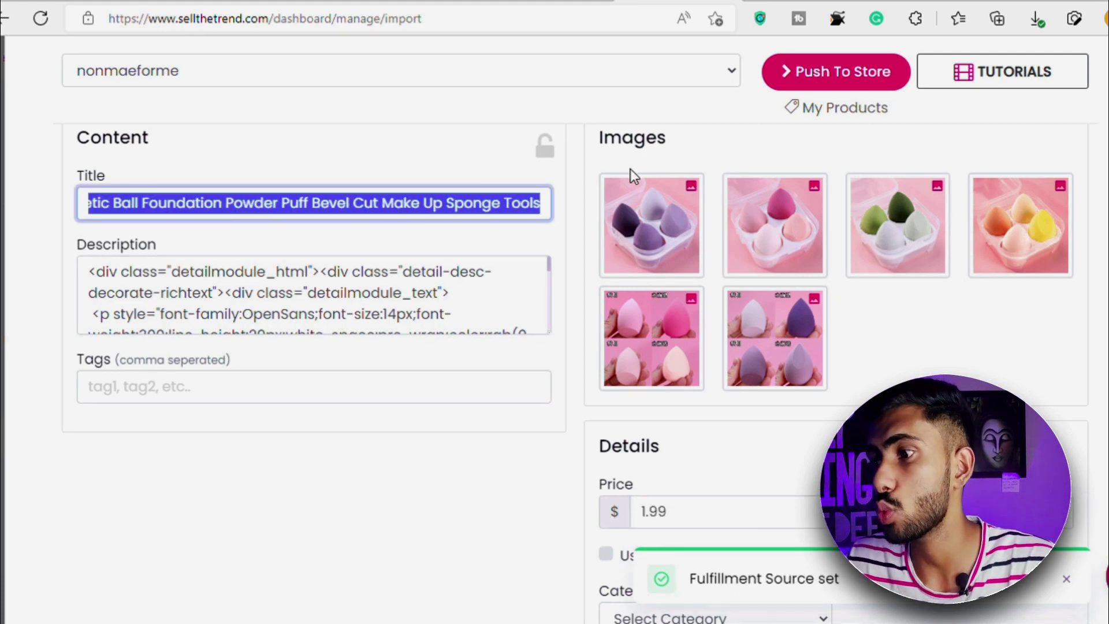
{"action": "key", "text": "BackSpace"}
{"action": "left_click", "coordinate": [622, 227]}
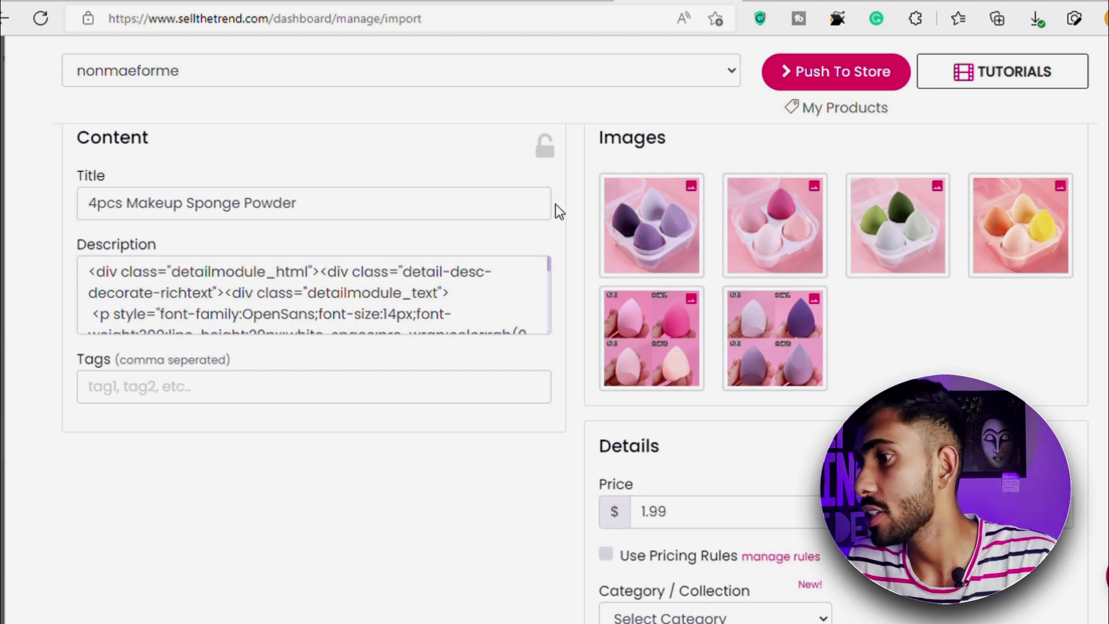
Step: Select all six product images for the listing
{"action": "left_click", "coordinate": [677, 209]}
{"action": "left_click", "coordinate": [772, 215]}
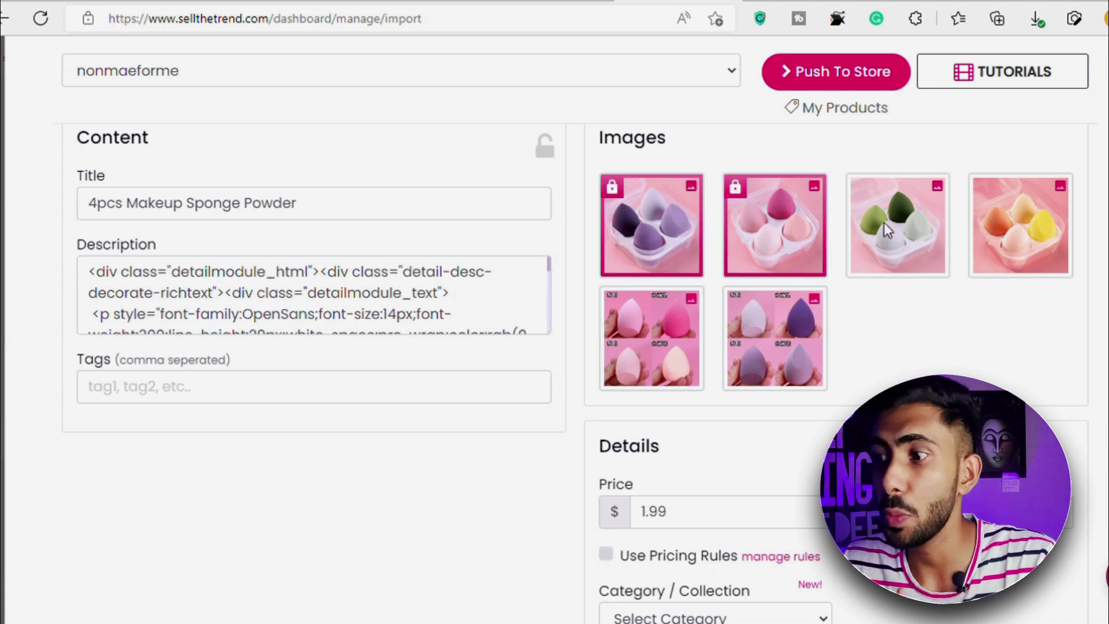
{"action": "left_click", "coordinate": [889, 225]}
{"action": "left_click", "coordinate": [993, 243]}
{"action": "left_click", "coordinate": [665, 335]}
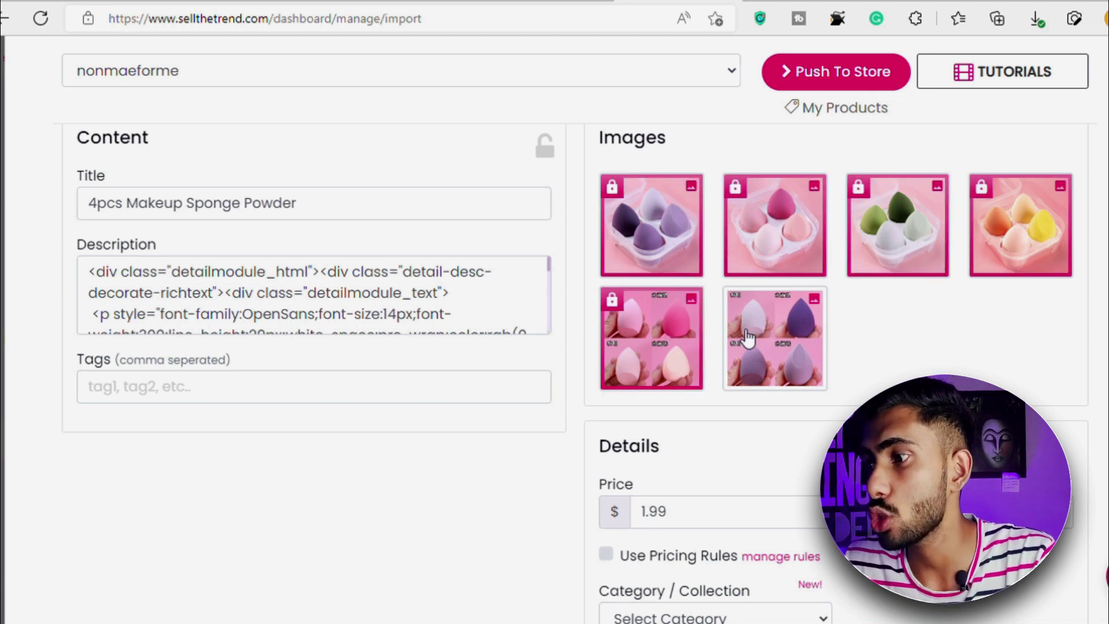
{"action": "left_click", "coordinate": [742, 332]}
Step: Set the selling price to 24.99, leaving a $48.99 compare-at price
{"action": "scroll", "coordinate": [696, 242], "scroll_direction": "down", "scroll_amount": 3}
{"action": "scroll", "coordinate": [683, 218], "scroll_direction": "up", "scroll_amount": 4}
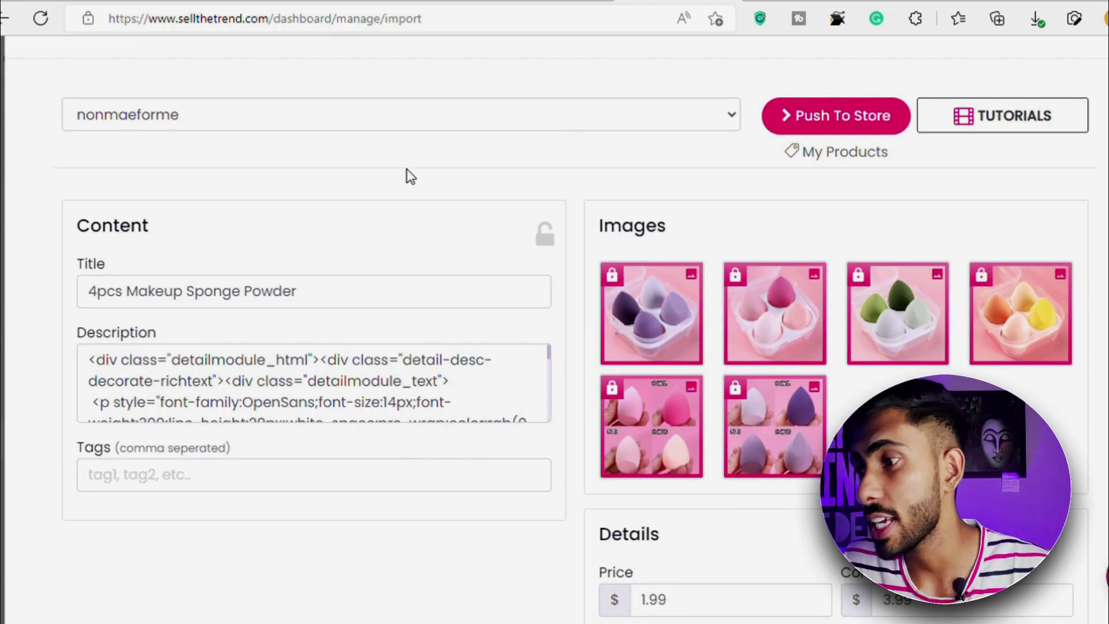
{"action": "scroll", "coordinate": [406, 169], "scroll_direction": "down", "scroll_amount": 3}
{"action": "scroll", "coordinate": [440, 157], "scroll_direction": "up", "scroll_amount": 5}
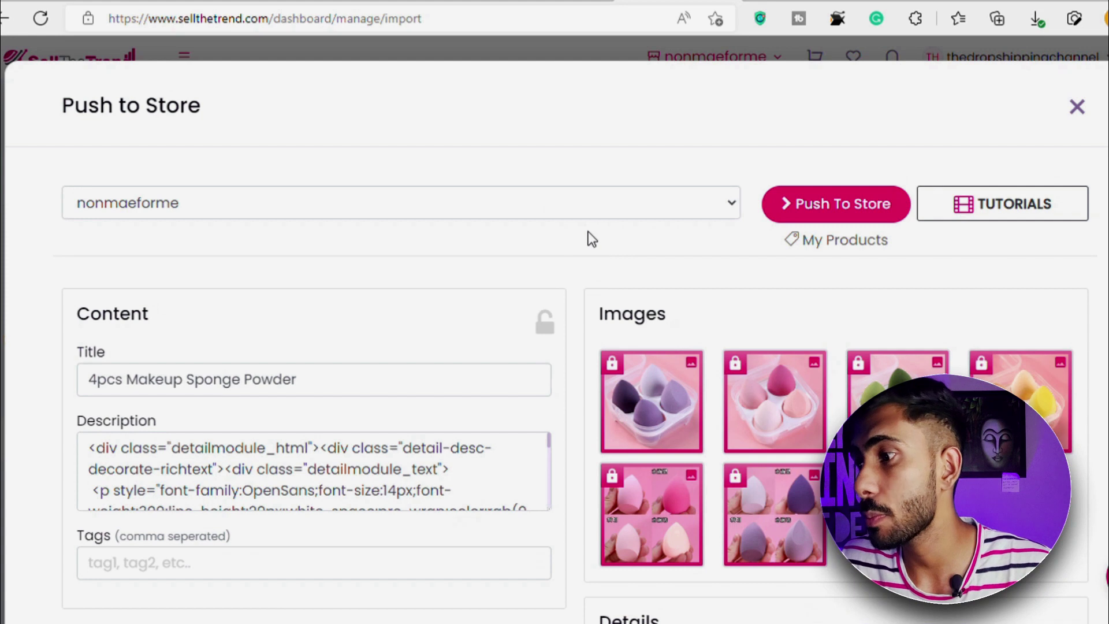
{"action": "scroll", "coordinate": [588, 231], "scroll_direction": "down", "scroll_amount": 3}
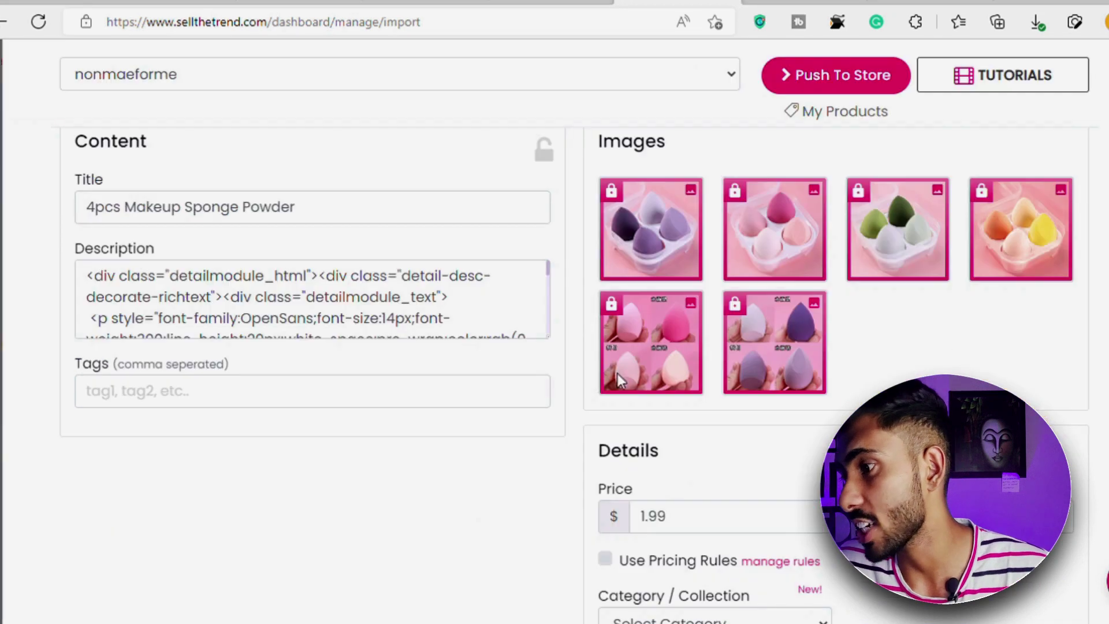
{"action": "left_click", "coordinate": [653, 524]}
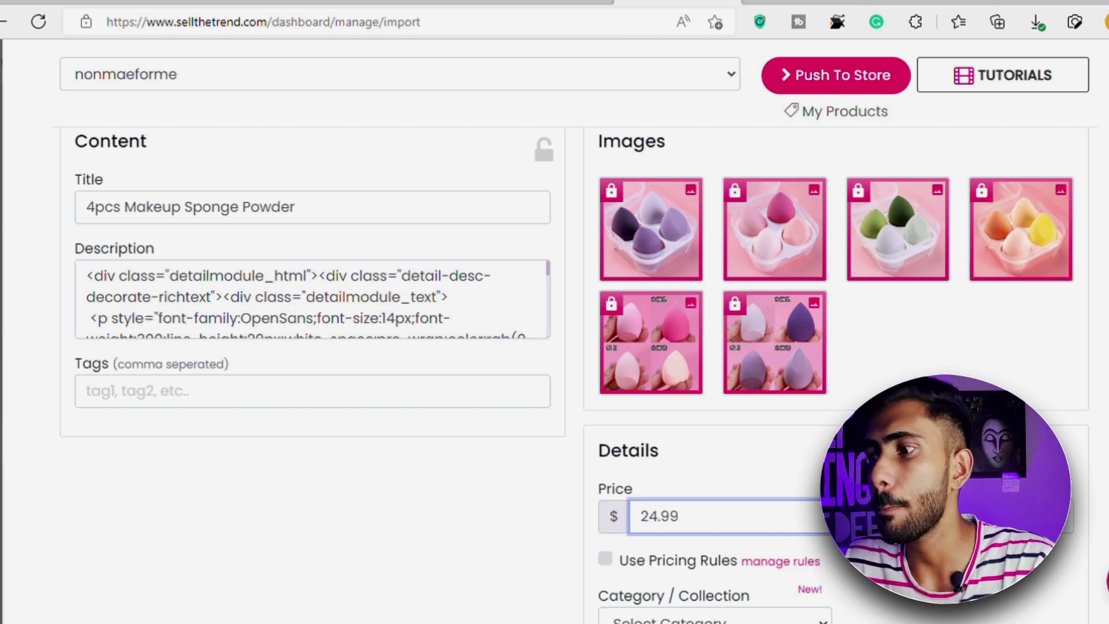
{"action": "key", "text": "Tab"}
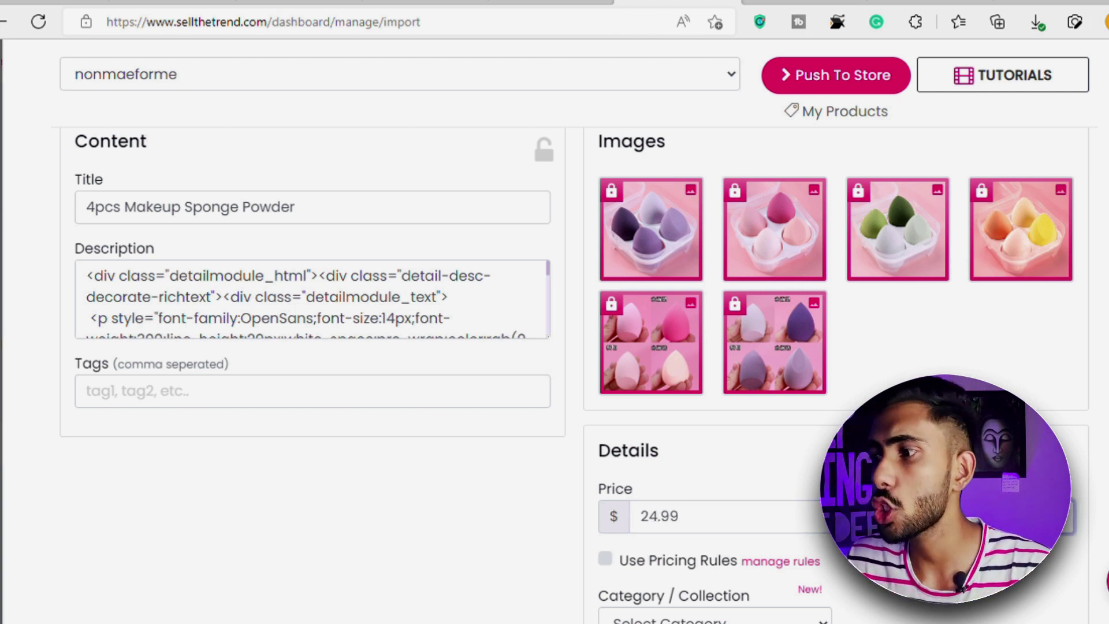
{"action": "scroll", "coordinate": [751, 381], "scroll_direction": "down", "scroll_amount": 3}
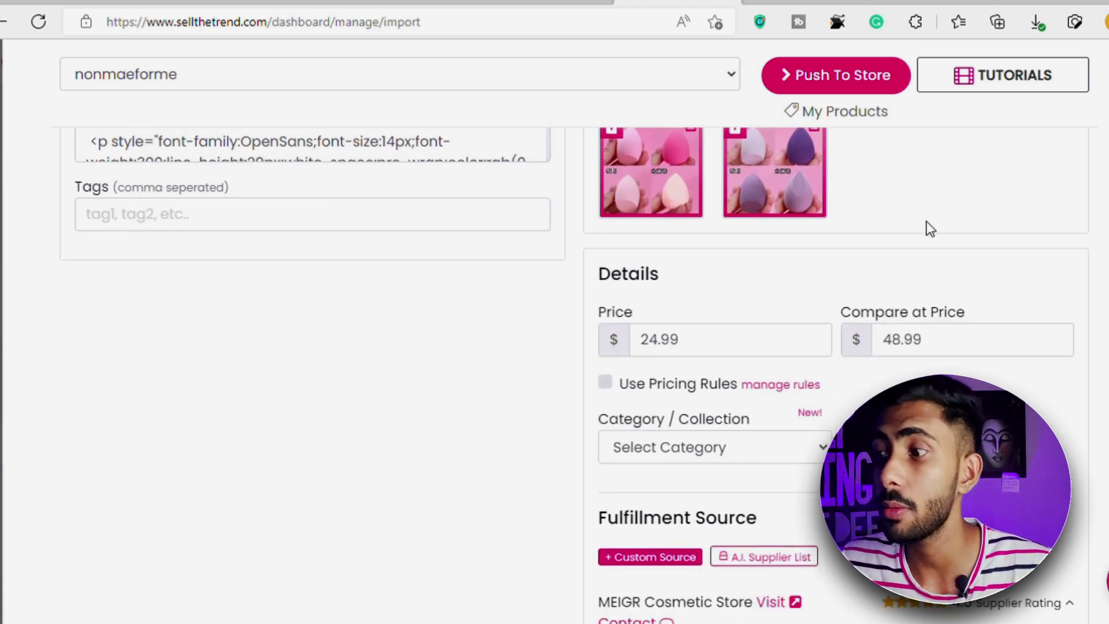
{"action": "scroll", "coordinate": [829, 228], "scroll_direction": "down", "scroll_amount": 3}
{"action": "scroll", "coordinate": [756, 320], "scroll_direction": "up", "scroll_amount": 3}
{"action": "scroll", "coordinate": [661, 498], "scroll_direction": "down", "scroll_amount": 3}
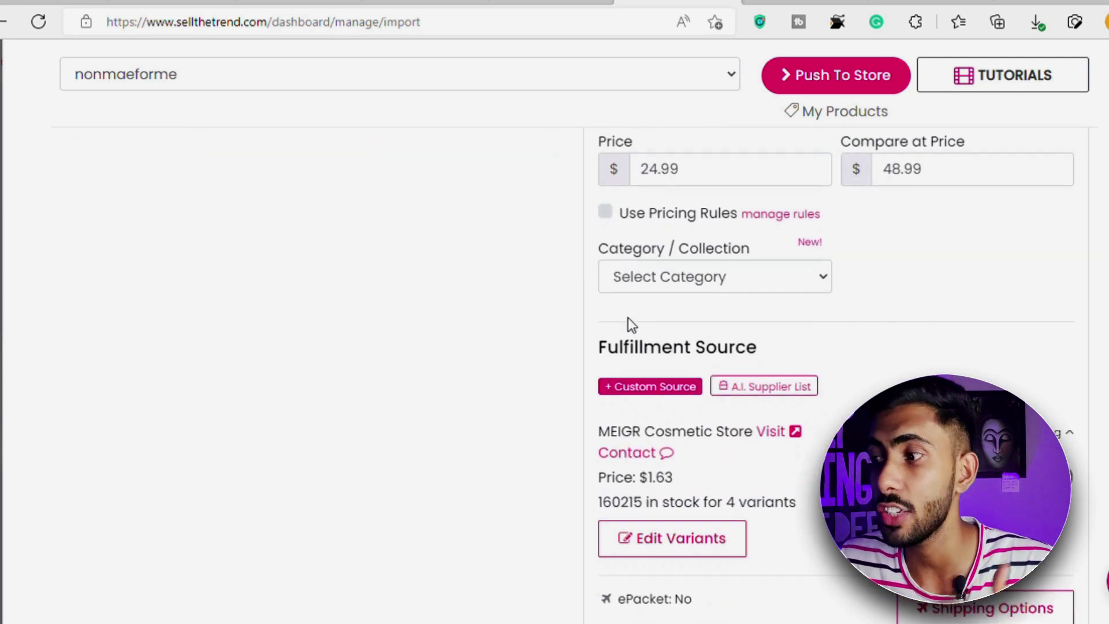
Step: Open the A.I. Supplier List and browse the suggested sponge suppliers
{"action": "left_click", "coordinate": [812, 382]}
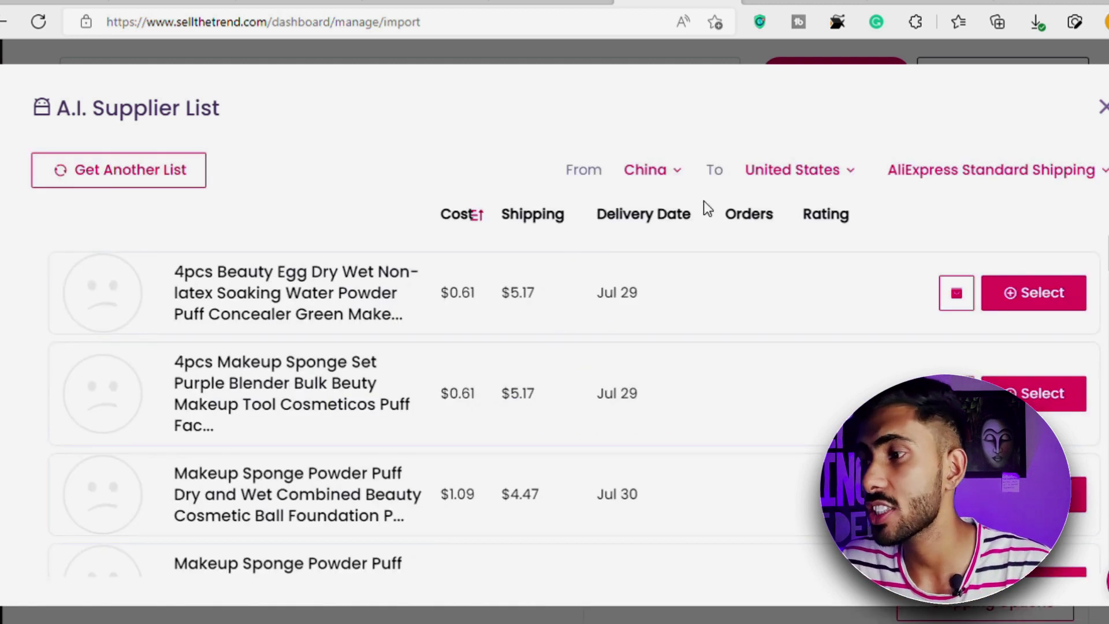
{"action": "scroll", "coordinate": [720, 324], "scroll_direction": "down", "scroll_amount": 3}
{"action": "scroll", "coordinate": [720, 324], "scroll_direction": "up", "scroll_amount": 2}
{"action": "scroll", "coordinate": [720, 324], "scroll_direction": "down", "scroll_amount": 3}
{"action": "scroll", "coordinate": [753, 247], "scroll_direction": "down", "scroll_amount": 8}
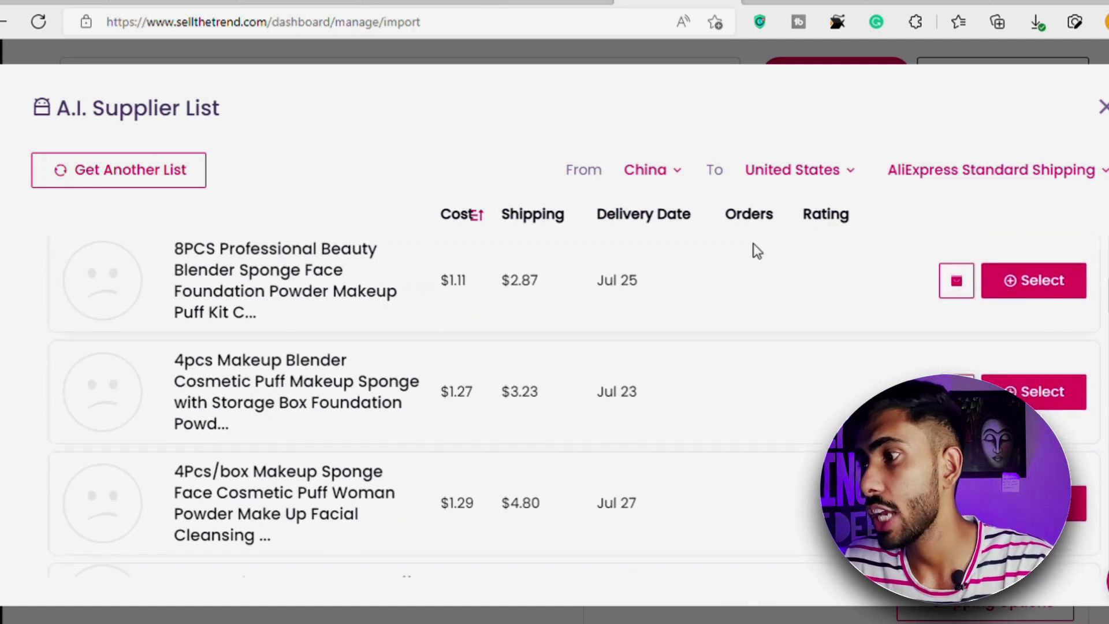
{"action": "scroll", "coordinate": [749, 308], "scroll_direction": "down", "scroll_amount": 15}
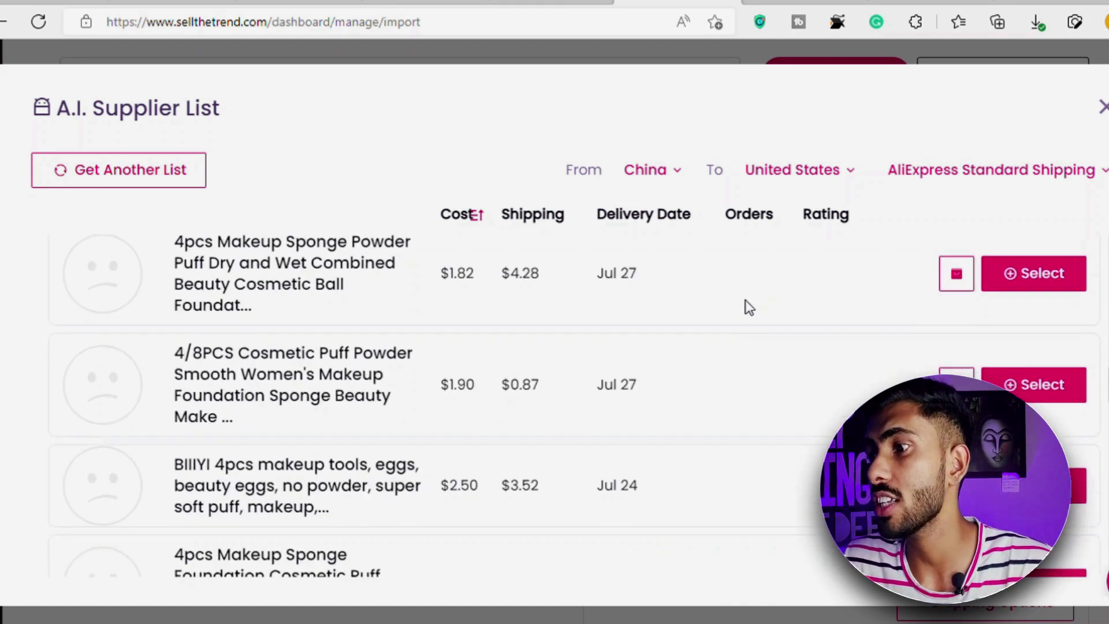
{"action": "scroll", "coordinate": [751, 309], "scroll_direction": "down", "scroll_amount": 3}
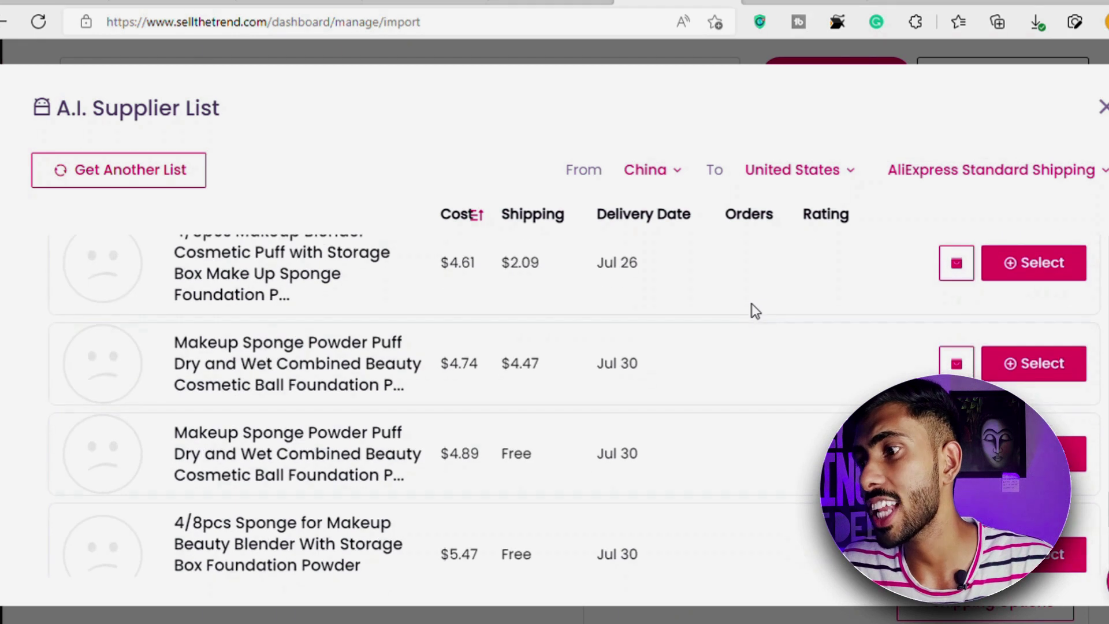
Step: Select the 8Pcs Face Makeup Sponge Set supplier at $4.60
{"action": "scroll", "coordinate": [751, 309], "scroll_direction": "up", "scroll_amount": 1}
{"action": "scroll", "coordinate": [751, 309], "scroll_direction": "down", "scroll_amount": 5}
{"action": "scroll", "coordinate": [750, 307], "scroll_direction": "up", "scroll_amount": 3}
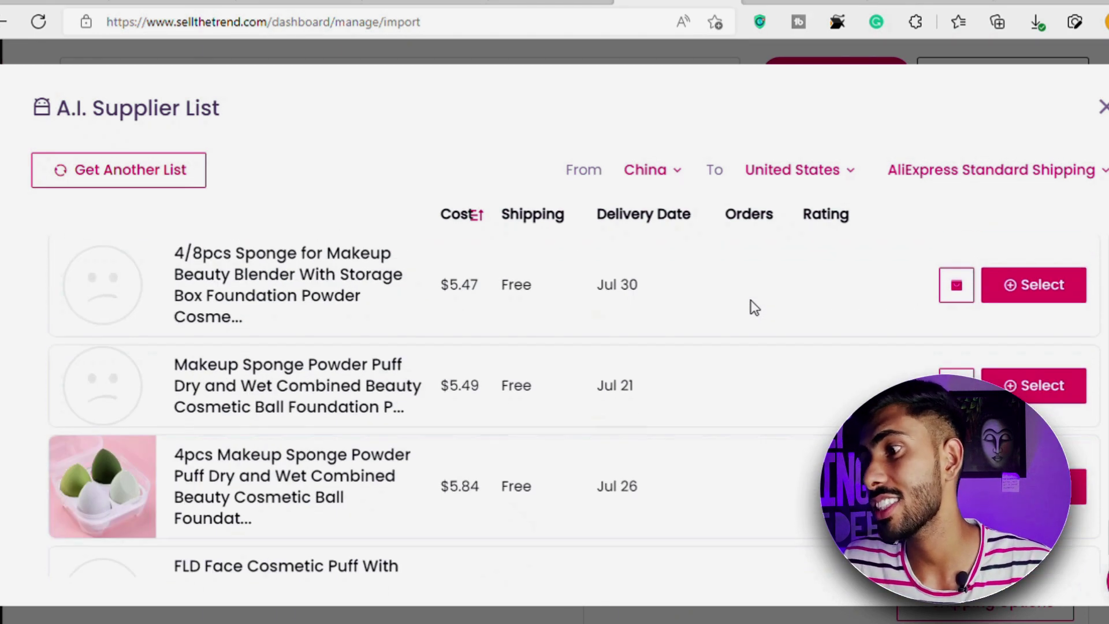
{"action": "scroll", "coordinate": [750, 297], "scroll_direction": "down", "scroll_amount": 3}
{"action": "scroll", "coordinate": [749, 294], "scroll_direction": "up", "scroll_amount": 20}
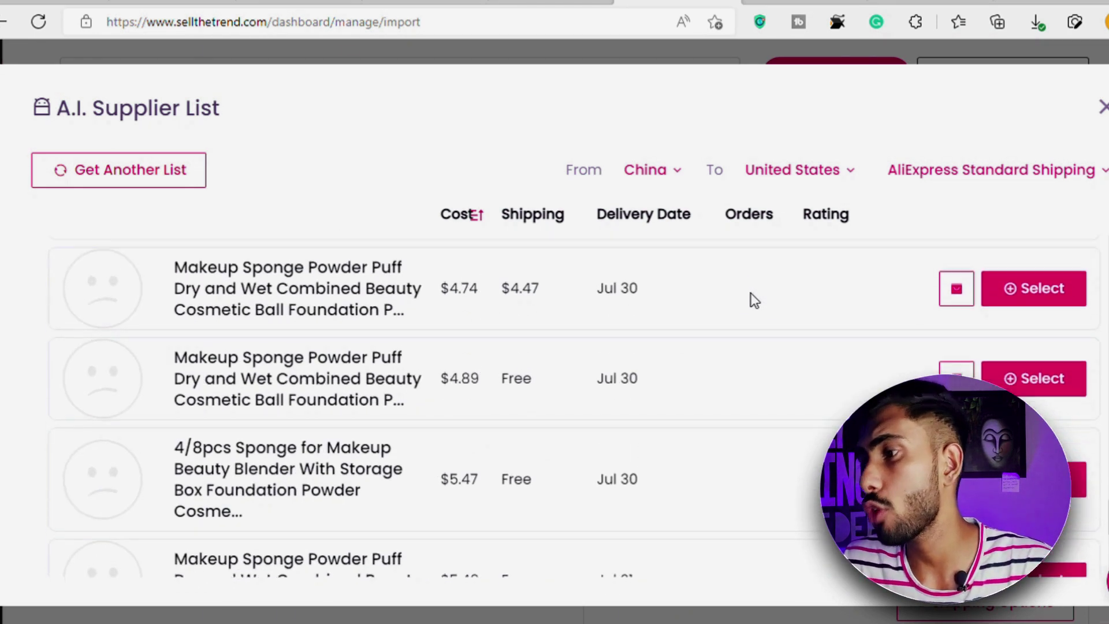
{"action": "scroll", "coordinate": [750, 297], "scroll_direction": "up", "scroll_amount": 8}
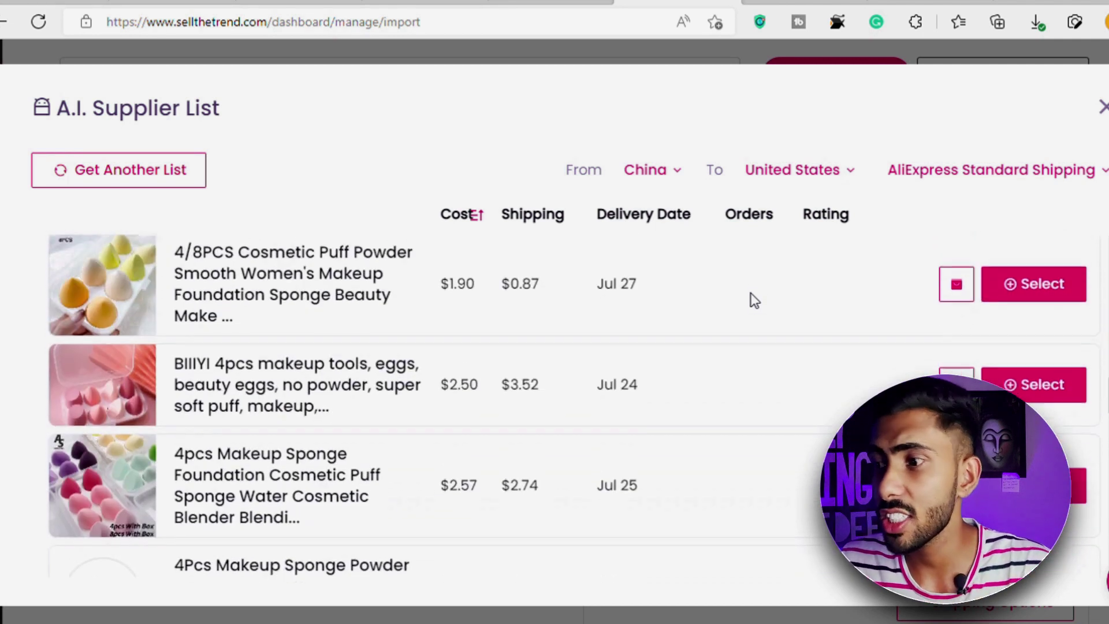
{"action": "scroll", "coordinate": [749, 297], "scroll_direction": "down", "scroll_amount": 15}
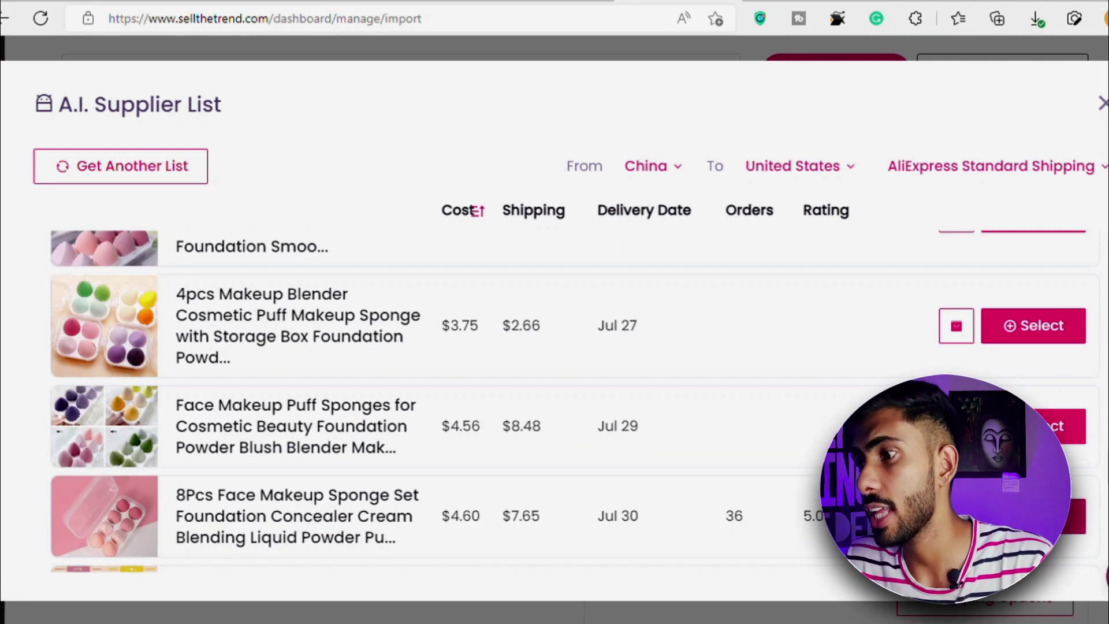
{"action": "left_click", "coordinate": [1071, 516]}
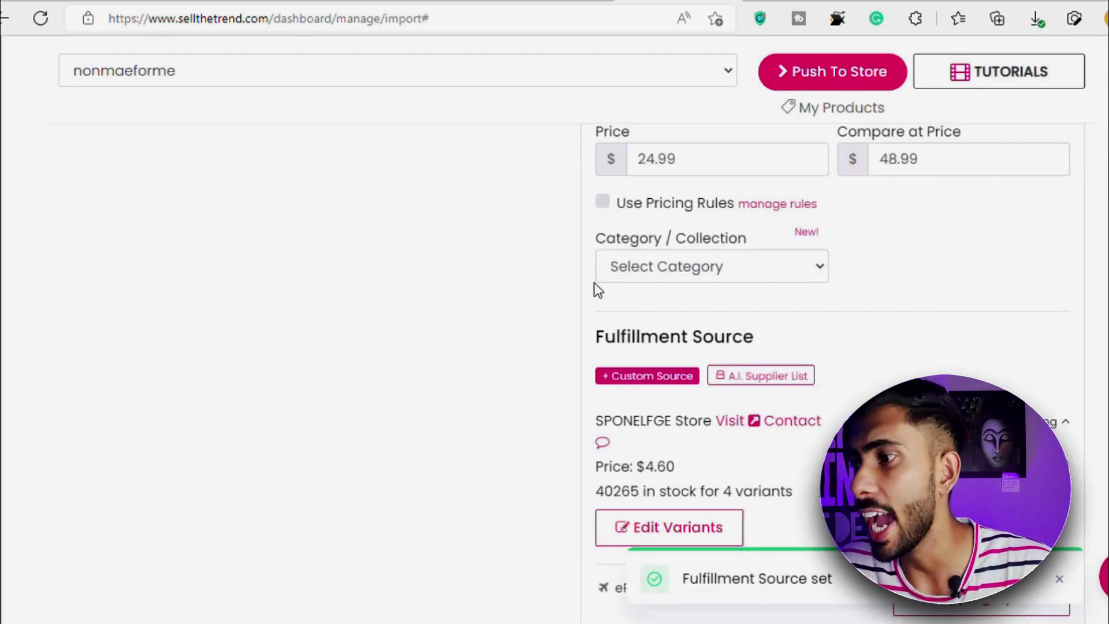
Step: Review the sponge's United States shipping methods, then close them and return to the Push to Store details
{"action": "scroll", "coordinate": [838, 211], "scroll_direction": "down", "scroll_amount": 3}
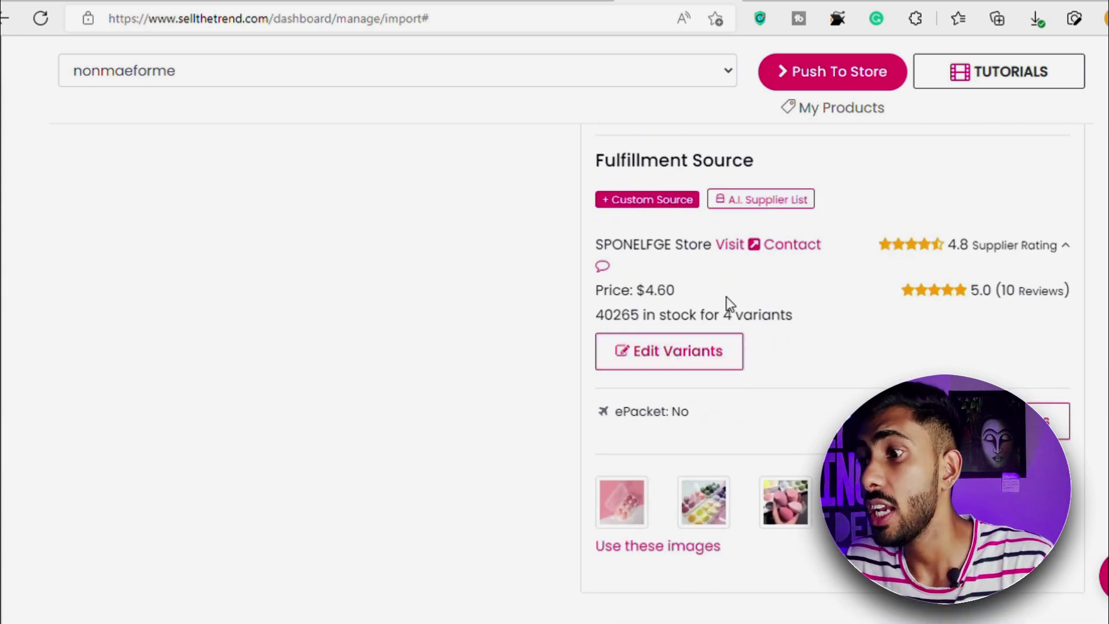
{"action": "scroll", "coordinate": [751, 364], "scroll_direction": "up", "scroll_amount": 2}
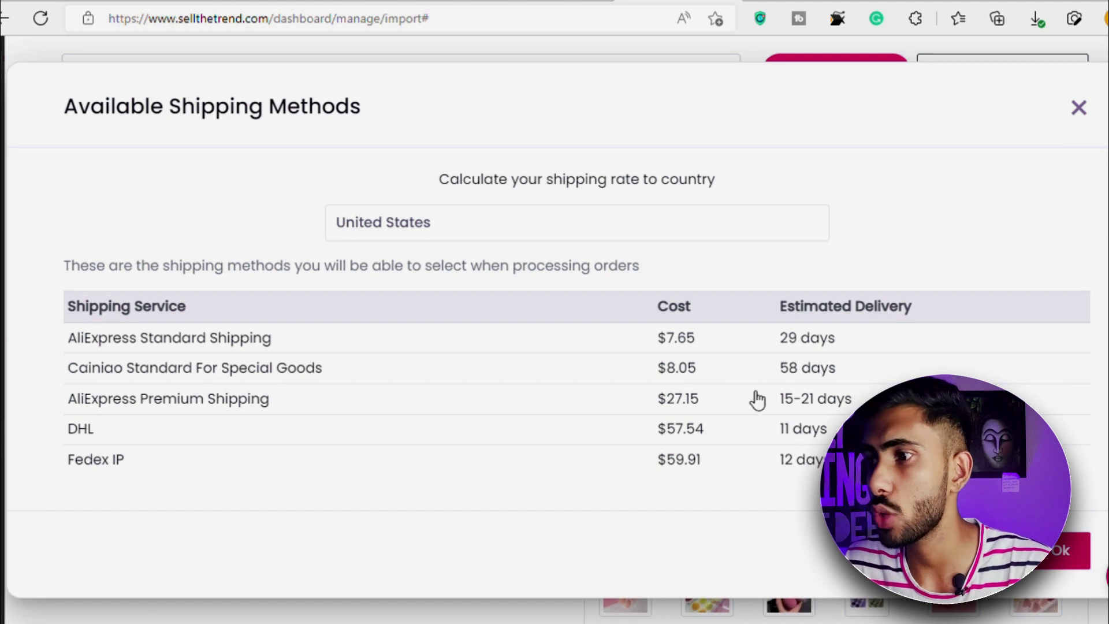
{"action": "key", "text": "Escape"}
{"action": "scroll", "coordinate": [666, 281], "scroll_direction": "down", "scroll_amount": 4}
{"action": "scroll", "coordinate": [671, 417], "scroll_direction": "up", "scroll_amount": 10}
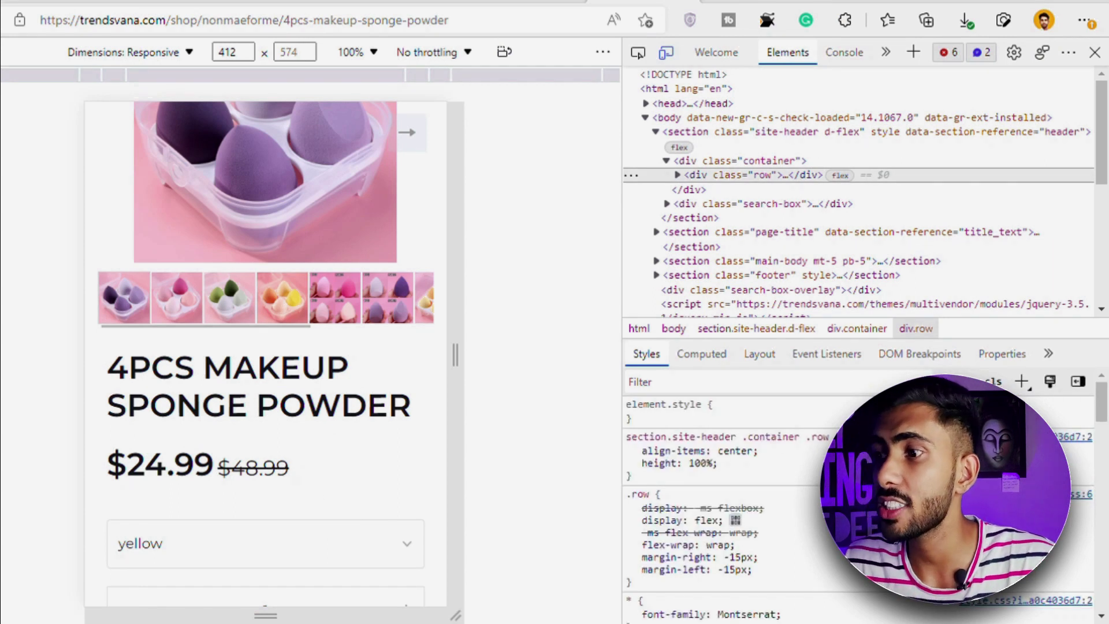
Step: Scroll through the mobile-view product page: images, $24.99 price, Add to Cart, description and shipping
{"action": "scroll", "coordinate": [145, 404], "scroll_direction": "up", "scroll_amount": 2}
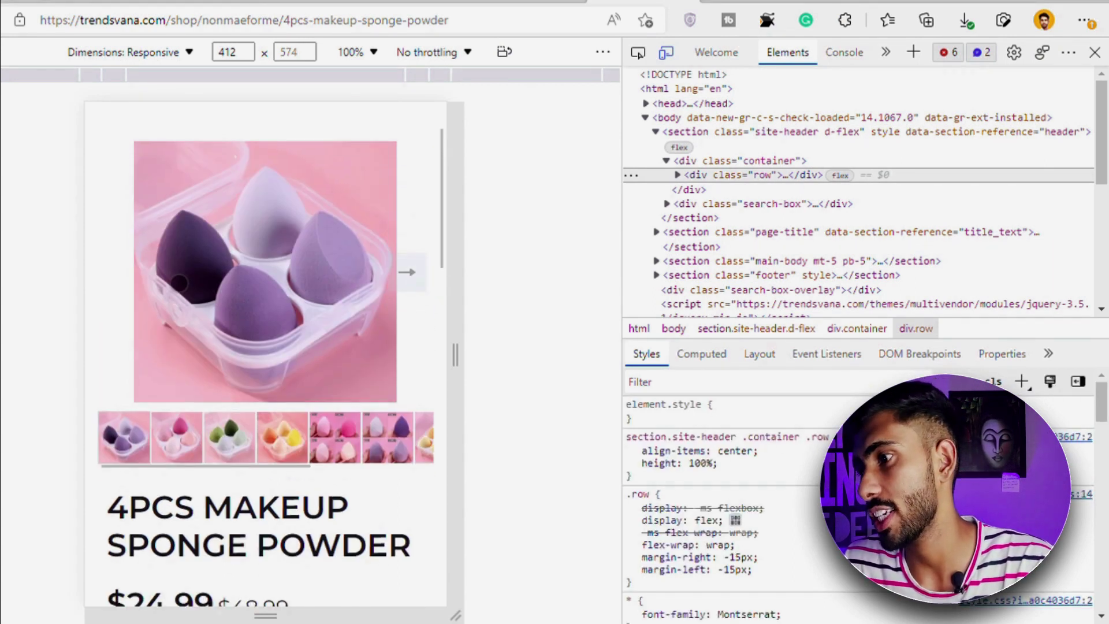
{"action": "scroll", "coordinate": [104, 508], "scroll_direction": "down", "scroll_amount": 2}
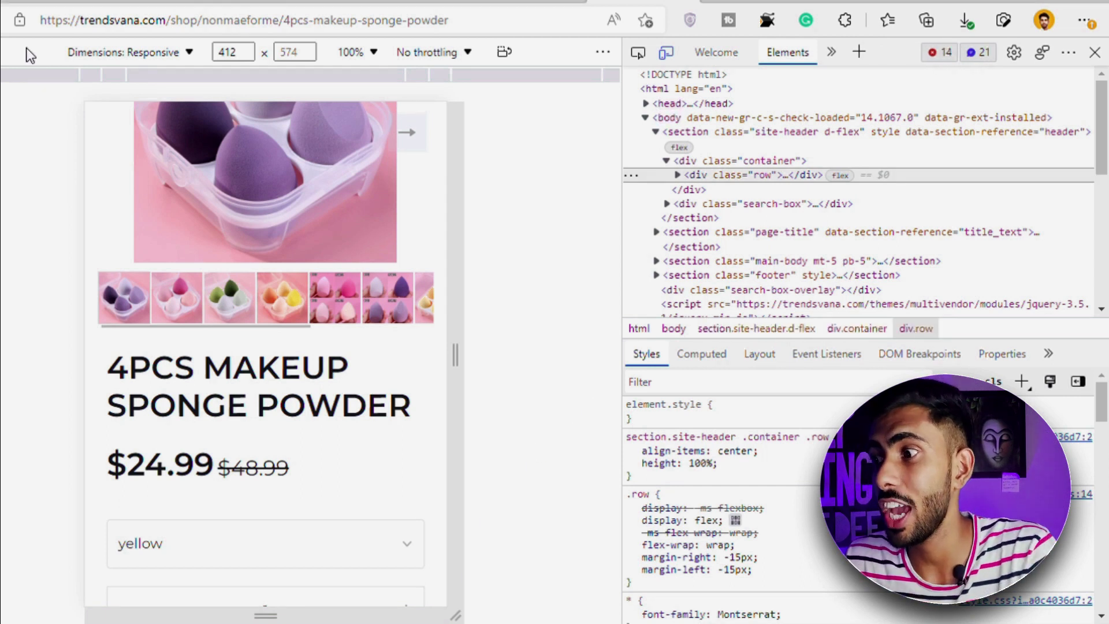
{"action": "scroll", "coordinate": [304, 346], "scroll_direction": "up", "scroll_amount": 4}
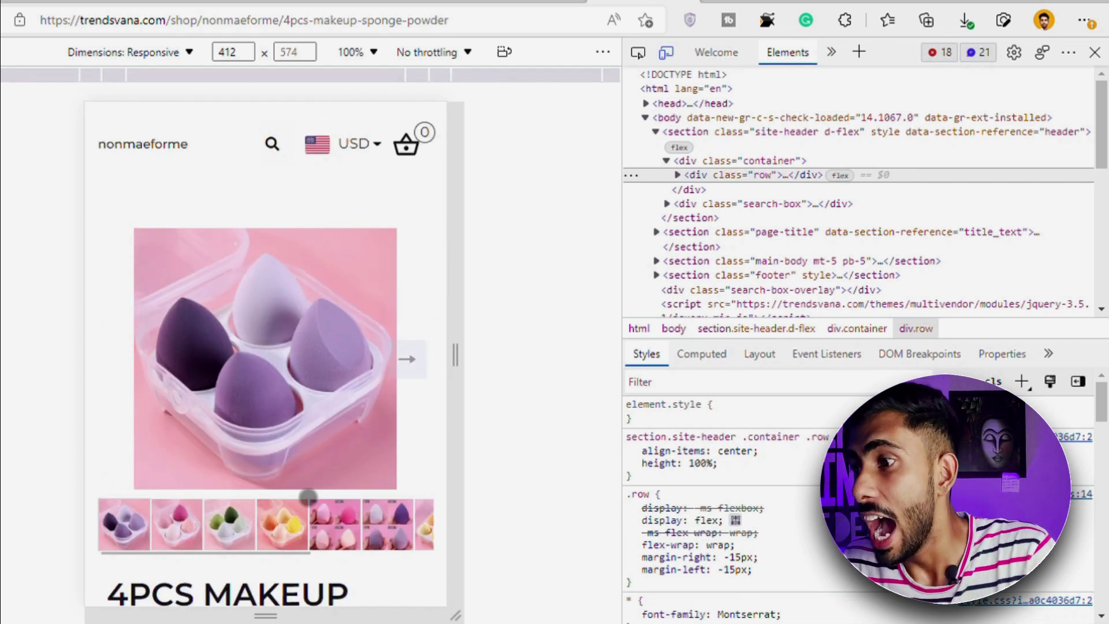
{"action": "scroll", "coordinate": [136, 483], "scroll_direction": "down", "scroll_amount": 4}
{"action": "scroll", "coordinate": [220, 404], "scroll_direction": "up", "scroll_amount": 4}
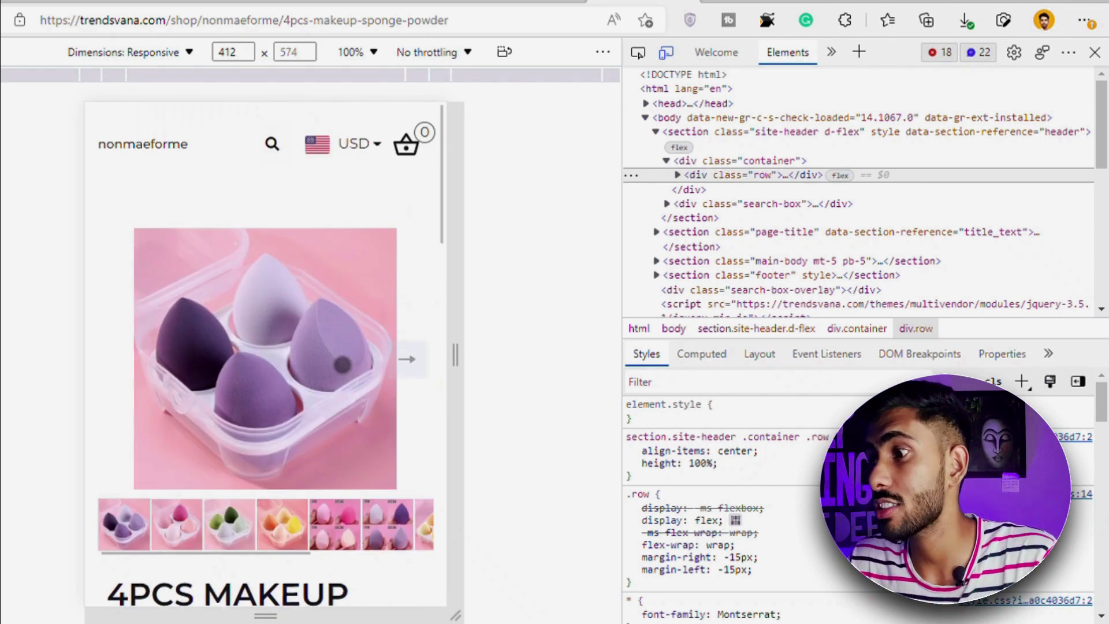
{"action": "scroll", "coordinate": [306, 369], "scroll_direction": "down", "scroll_amount": 6}
{"action": "scroll", "coordinate": [306, 369], "scroll_direction": "down", "scroll_amount": 10}
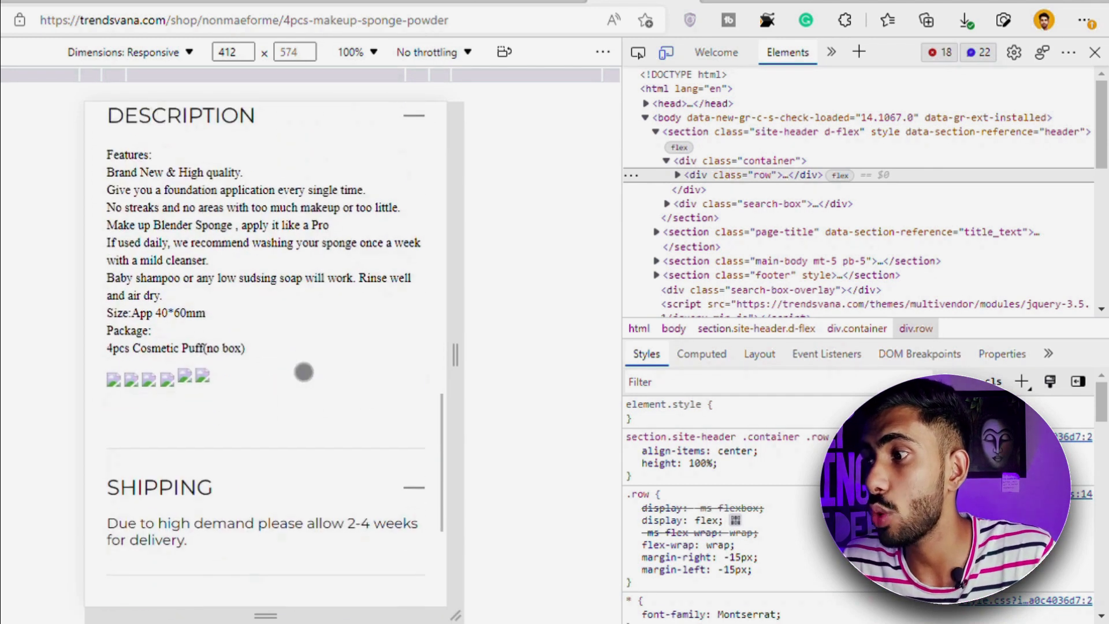
{"action": "scroll", "coordinate": [304, 372], "scroll_direction": "down", "scroll_amount": 2}
{"action": "scroll", "coordinate": [304, 371], "scroll_direction": "up", "scroll_amount": 10}
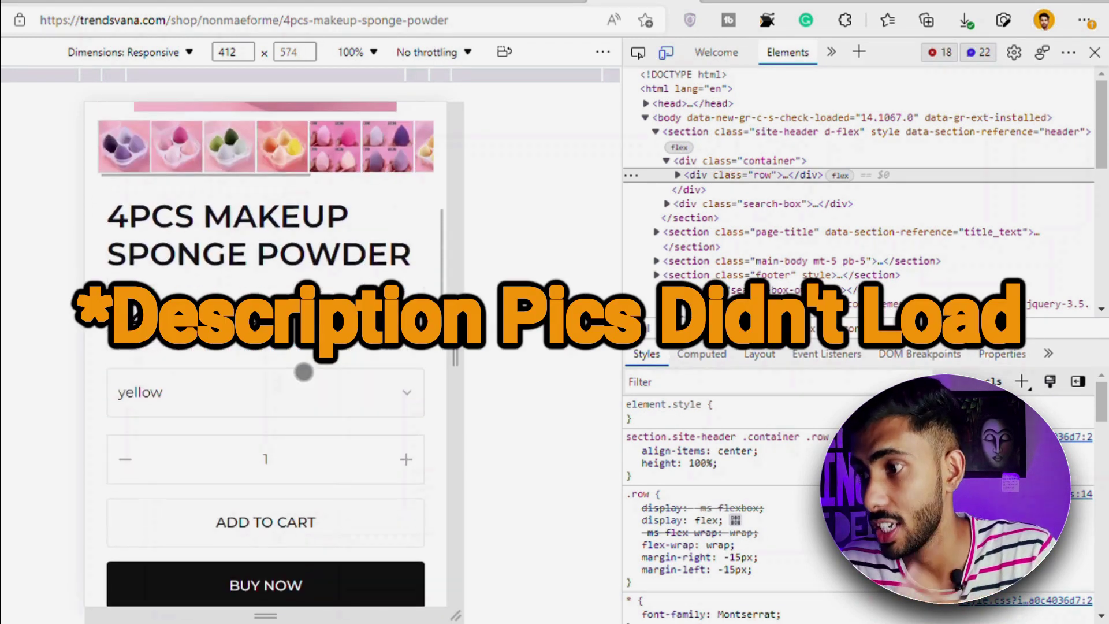
{"action": "scroll", "coordinate": [304, 372], "scroll_direction": "up", "scroll_amount": 3}
{"action": "scroll", "coordinate": [304, 371], "scroll_direction": "down", "scroll_amount": 8}
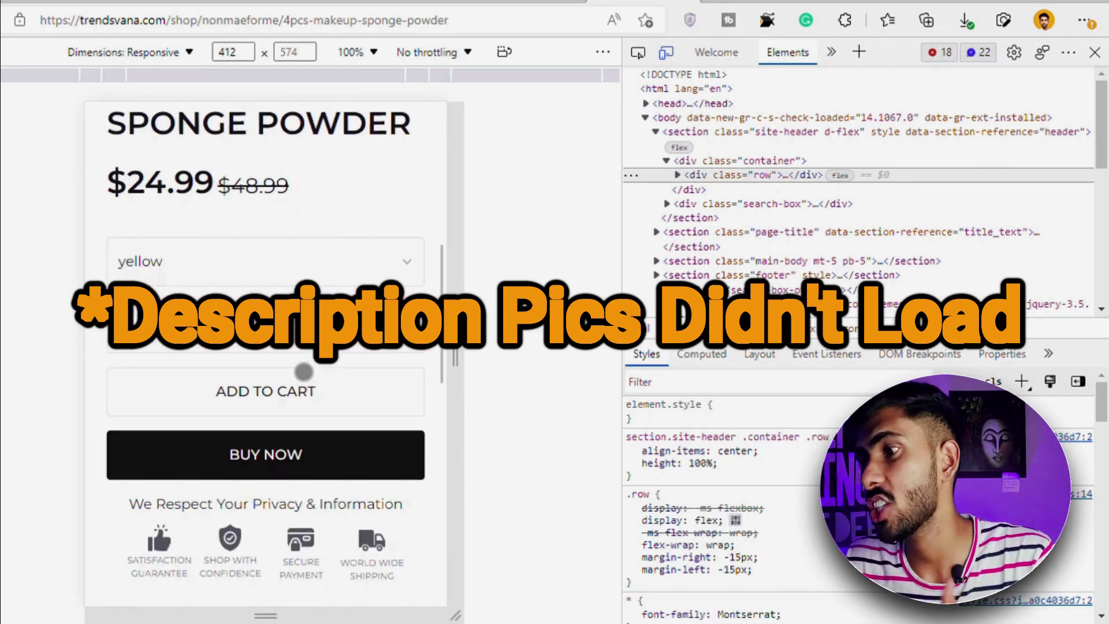
{"action": "scroll", "coordinate": [304, 371], "scroll_direction": "up", "scroll_amount": 2}
{"action": "scroll", "coordinate": [304, 372], "scroll_direction": "down", "scroll_amount": 6}
{"action": "scroll", "coordinate": [304, 371], "scroll_direction": "up", "scroll_amount": 3}
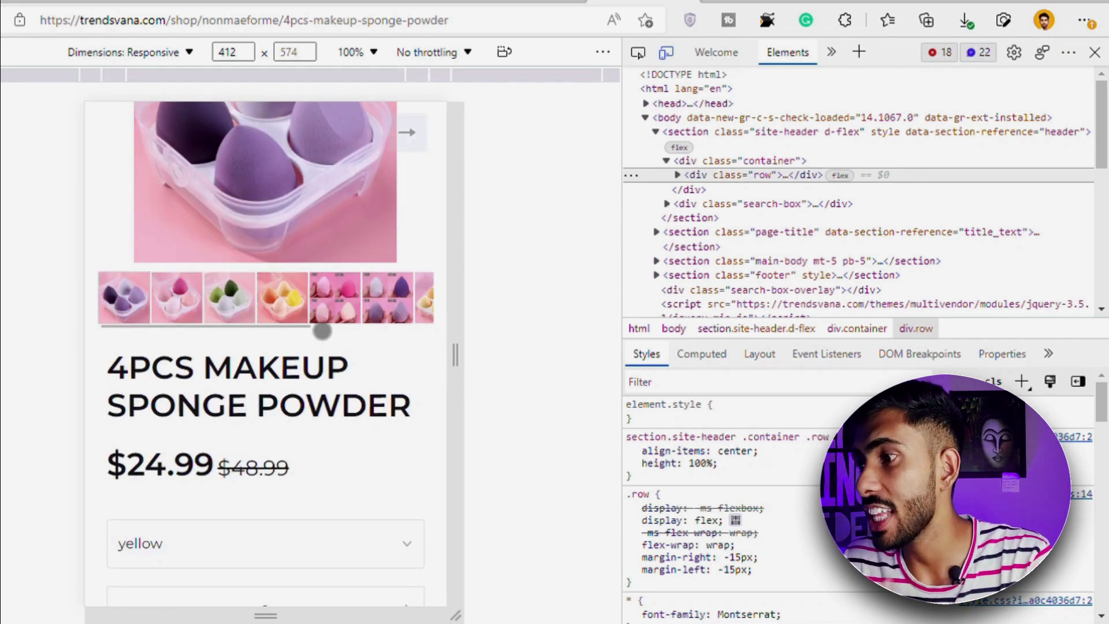
{"action": "scroll", "coordinate": [327, 322], "scroll_direction": "up", "scroll_amount": 4}
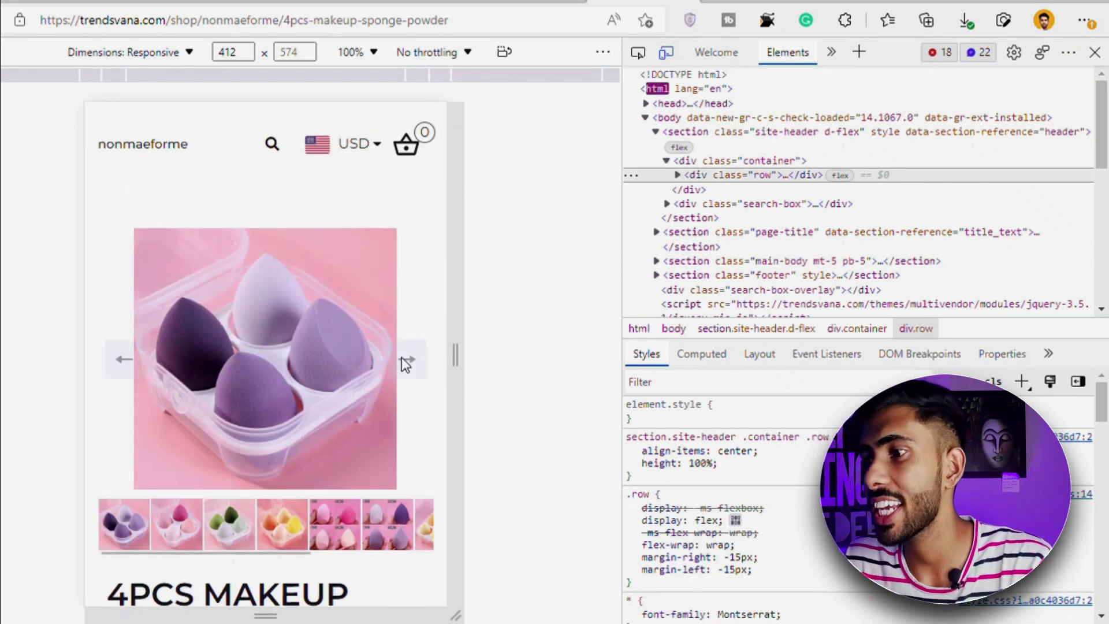
{"action": "scroll", "coordinate": [288, 384], "scroll_direction": "down", "scroll_amount": 12}
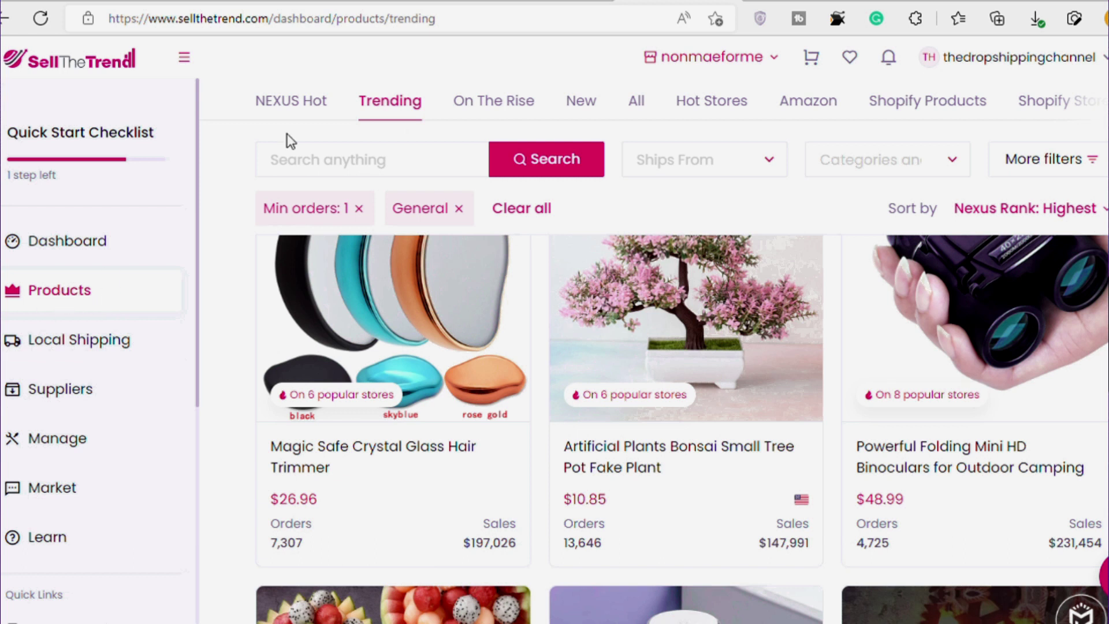
Step: Find the Magic Safe Crystal Glass Hair Trimmer in the Trending grid and open its Product Research
{"action": "scroll", "coordinate": [467, 238], "scroll_direction": "down", "scroll_amount": 5}
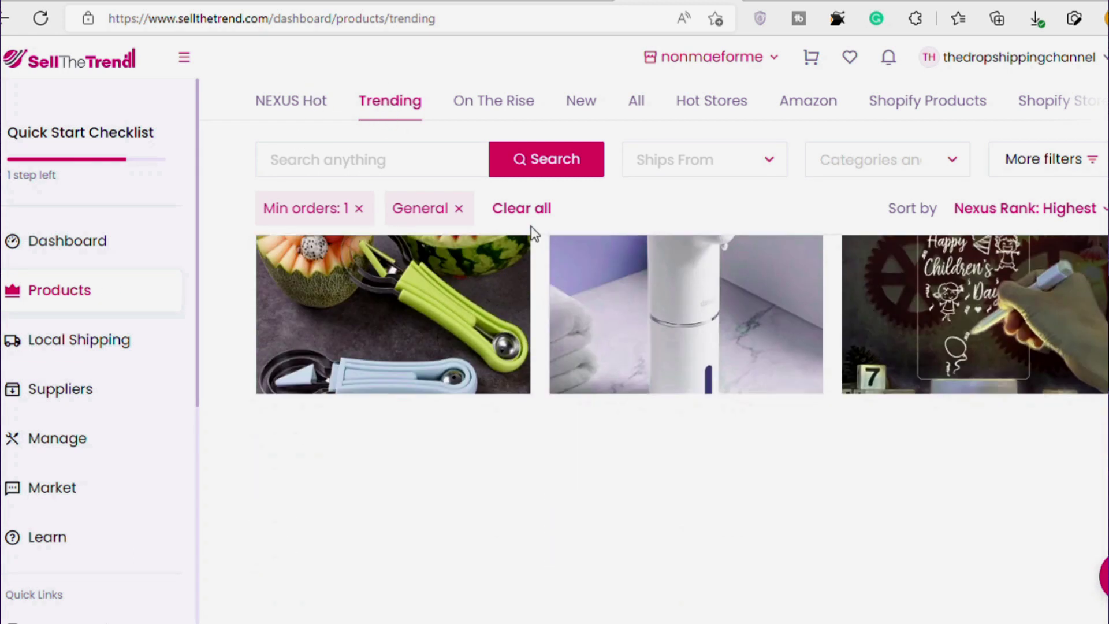
{"action": "scroll", "coordinate": [531, 228], "scroll_direction": "up", "scroll_amount": 8}
{"action": "scroll", "coordinate": [556, 267], "scroll_direction": "up", "scroll_amount": 5}
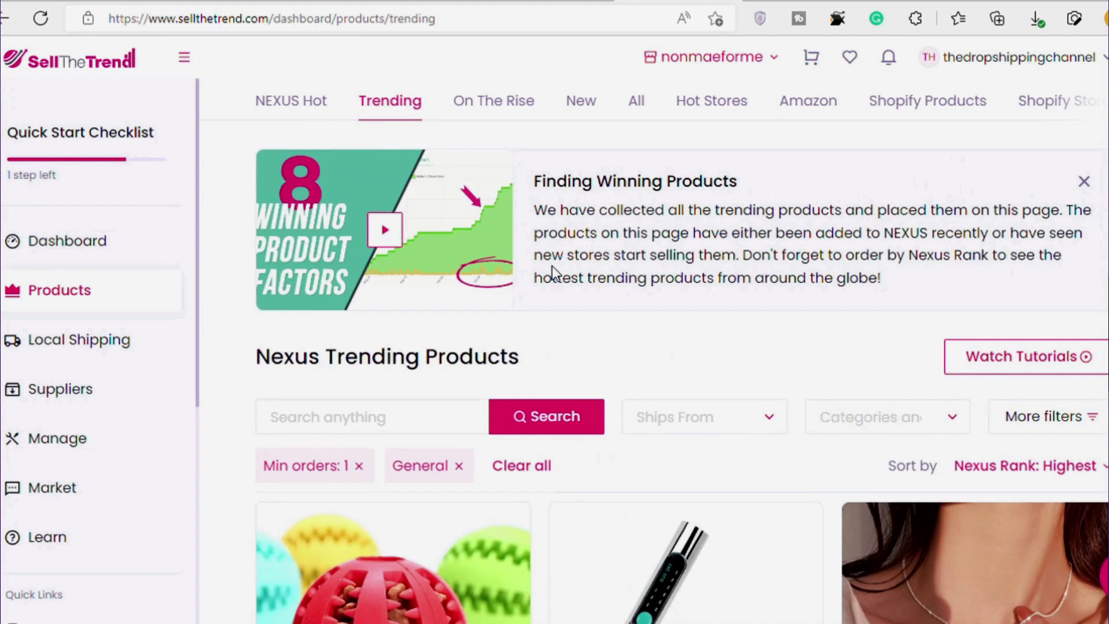
{"action": "scroll", "coordinate": [549, 265], "scroll_direction": "down", "scroll_amount": 10}
{"action": "scroll", "coordinate": [546, 265], "scroll_direction": "up", "scroll_amount": 6}
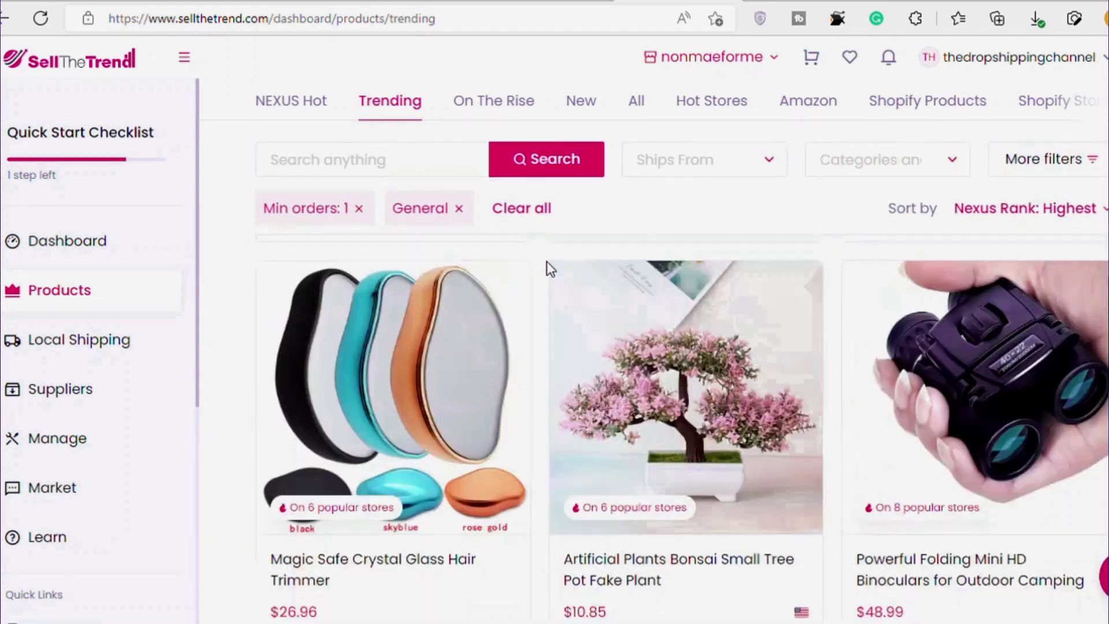
{"action": "scroll", "coordinate": [363, 271], "scroll_direction": "down", "scroll_amount": 8}
{"action": "scroll", "coordinate": [363, 279], "scroll_direction": "up", "scroll_amount": 5}
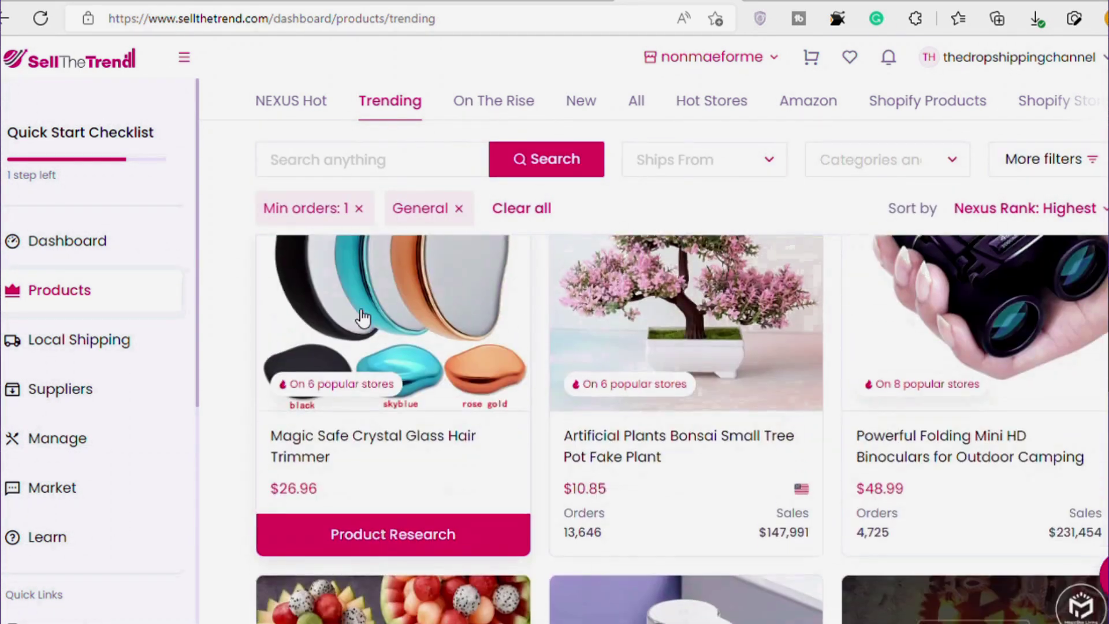
{"action": "left_click", "coordinate": [387, 453]}
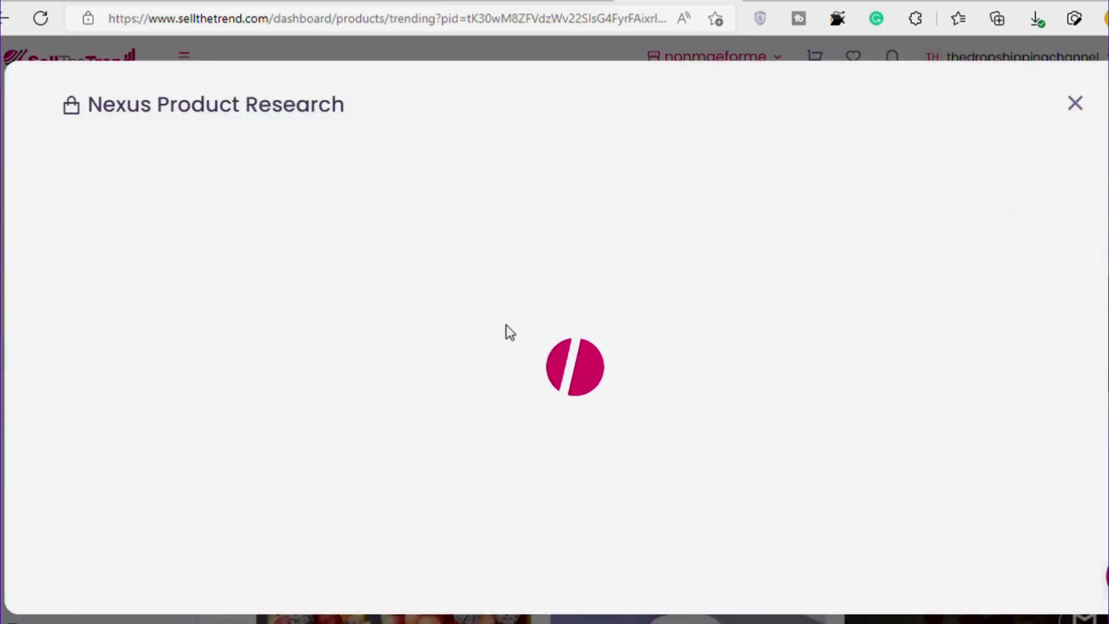
Step: Review the trimmer's orders trend, 7,307-order sales stats and selling stores
{"action": "scroll", "coordinate": [647, 298], "scroll_direction": "down", "scroll_amount": 9}
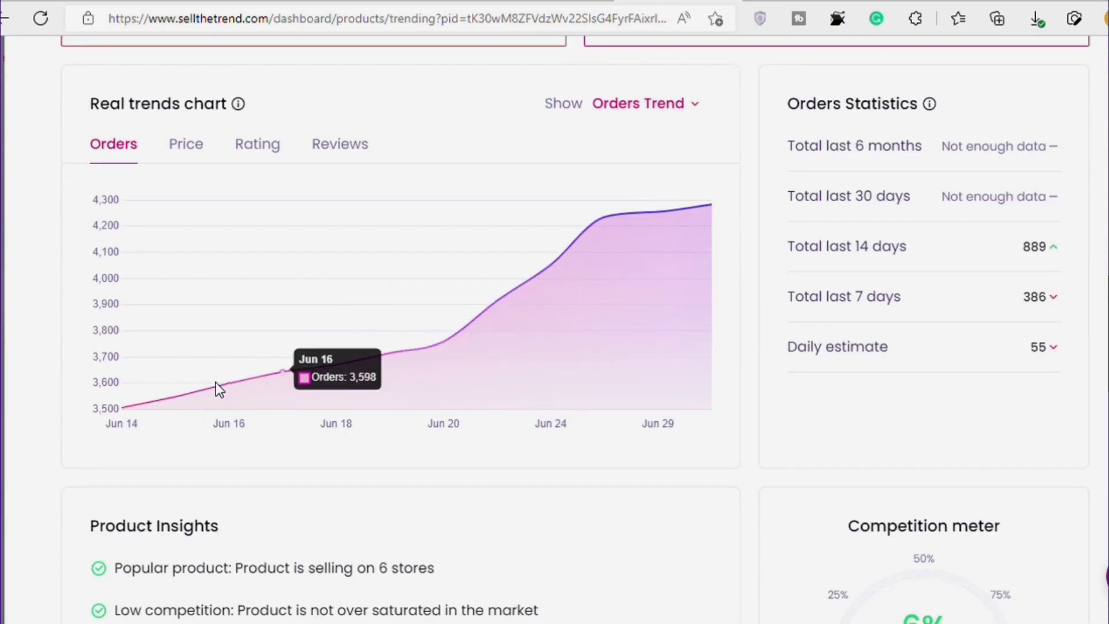
{"action": "scroll", "coordinate": [470, 260], "scroll_direction": "up", "scroll_amount": 4}
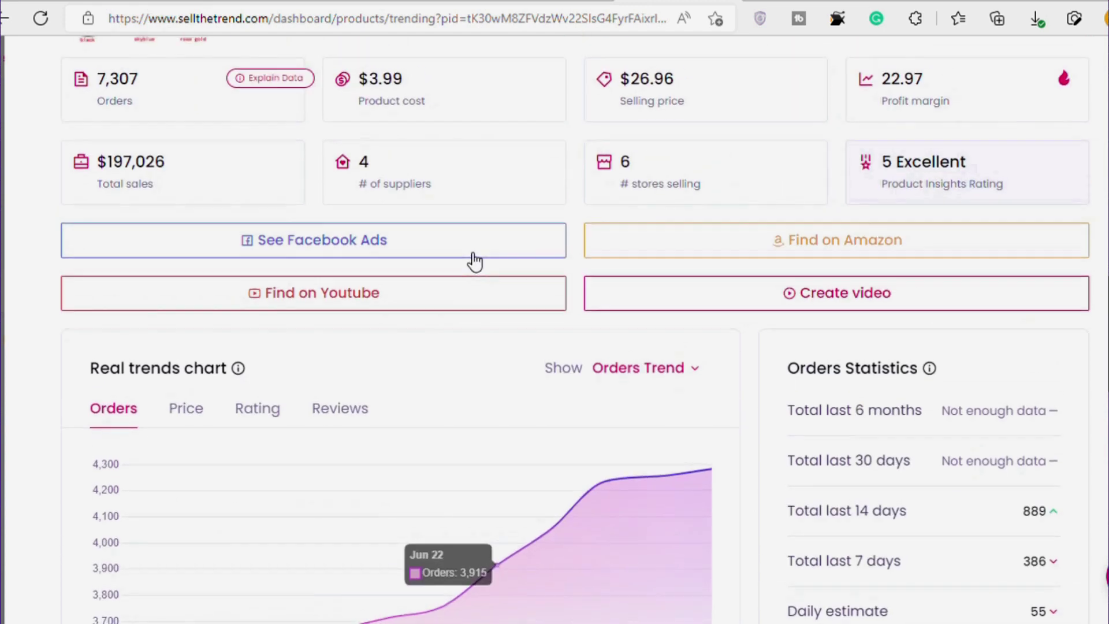
{"action": "scroll", "coordinate": [398, 250], "scroll_direction": "down", "scroll_amount": 12}
{"action": "scroll", "coordinate": [285, 337], "scroll_direction": "down", "scroll_amount": 3}
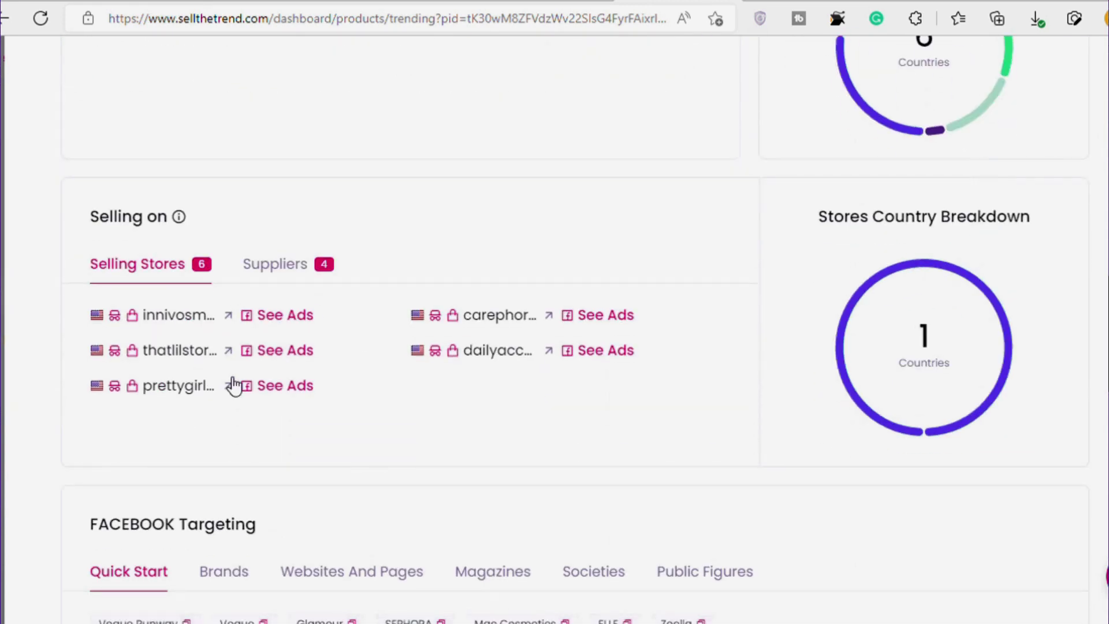
Step: Show the Suppliers tab and look through the suppliers offering the trimmer
{"action": "left_click", "coordinate": [262, 265]}
{"action": "scroll", "coordinate": [552, 193], "scroll_direction": "up", "scroll_amount": 18}
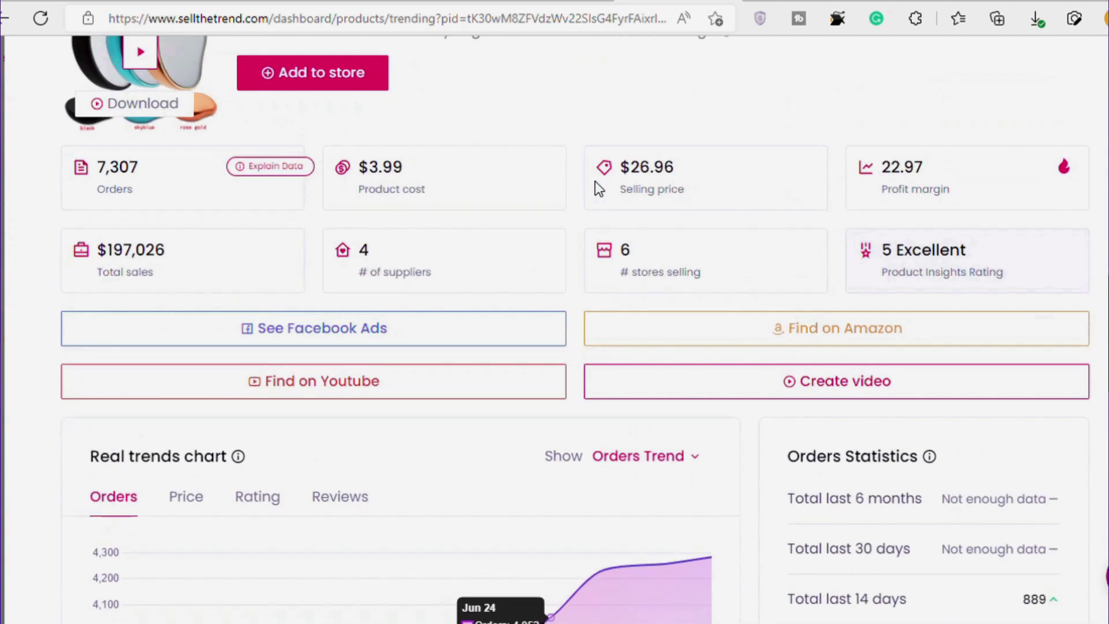
{"action": "scroll", "coordinate": [451, 254], "scroll_direction": "up", "scroll_amount": 3}
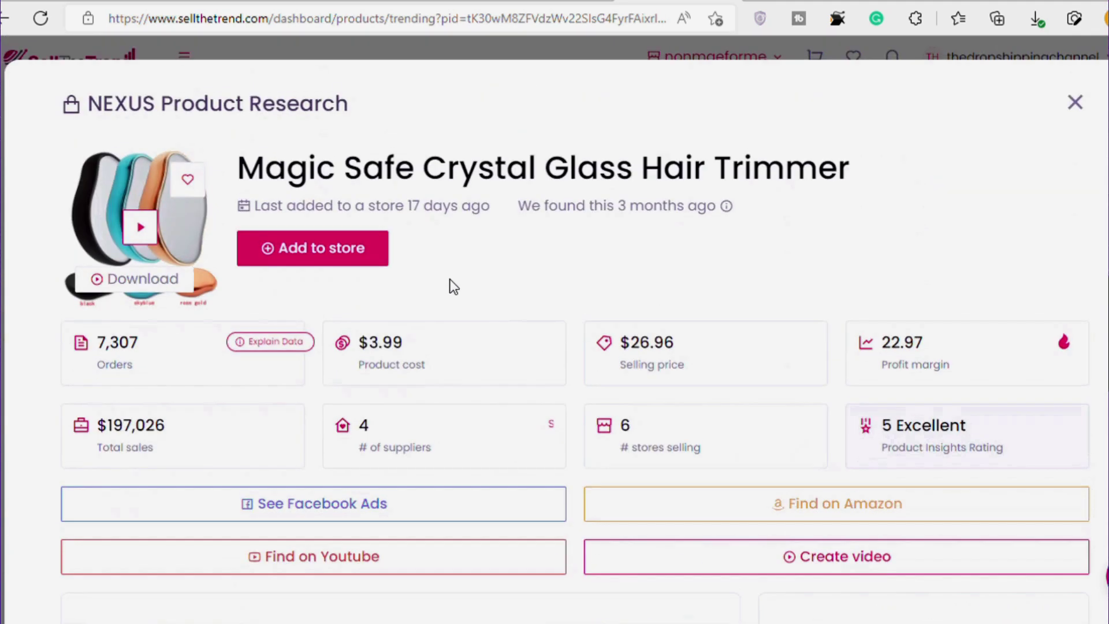
{"action": "scroll", "coordinate": [617, 223], "scroll_direction": "down", "scroll_amount": 13}
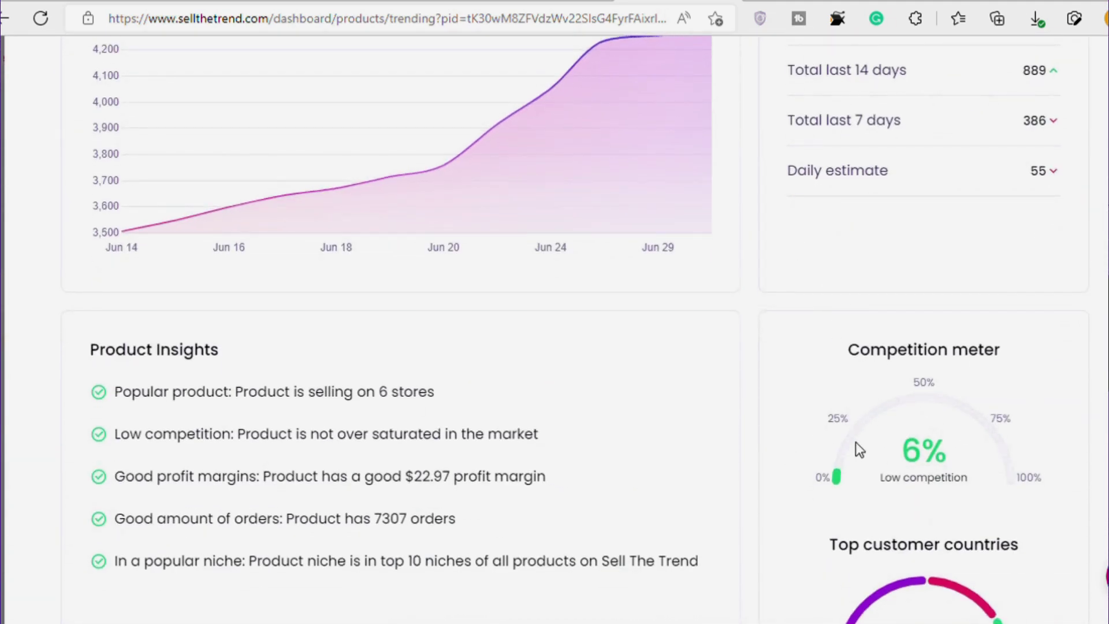
Step: Highlight the 6% Competition meter reading, then review the Product Insights
{"action": "left_click_drag", "start_coordinate": [854, 320], "coordinate": [997, 418]}
{"action": "left_click", "coordinate": [738, 347]}
{"action": "scroll", "coordinate": [738, 346], "scroll_direction": "down", "scroll_amount": 8}
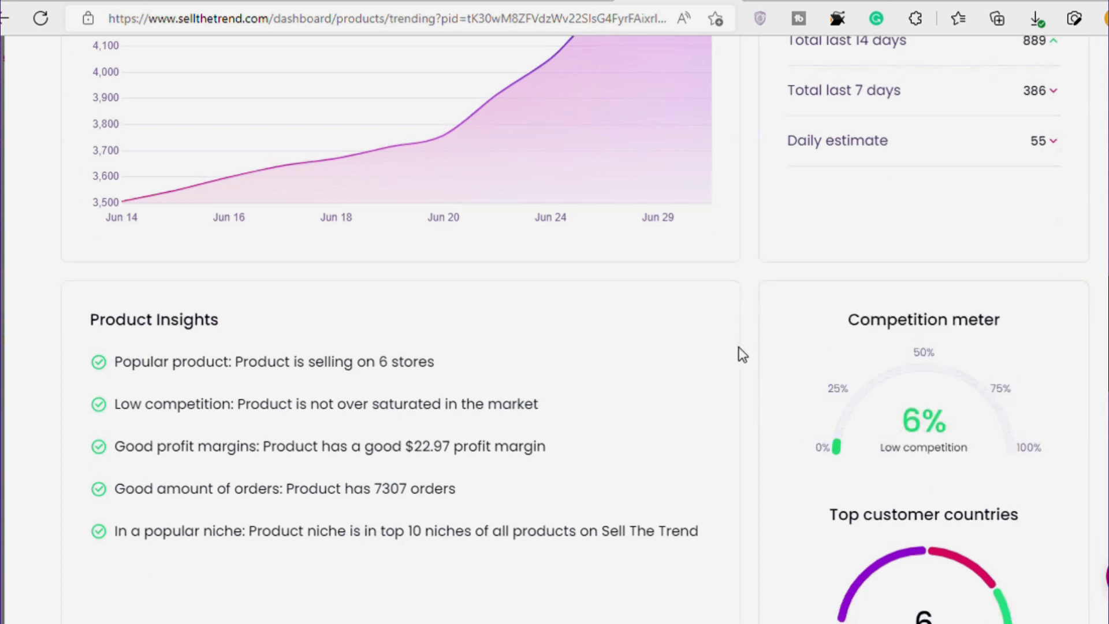
{"action": "scroll", "coordinate": [743, 345], "scroll_direction": "up", "scroll_amount": 20}
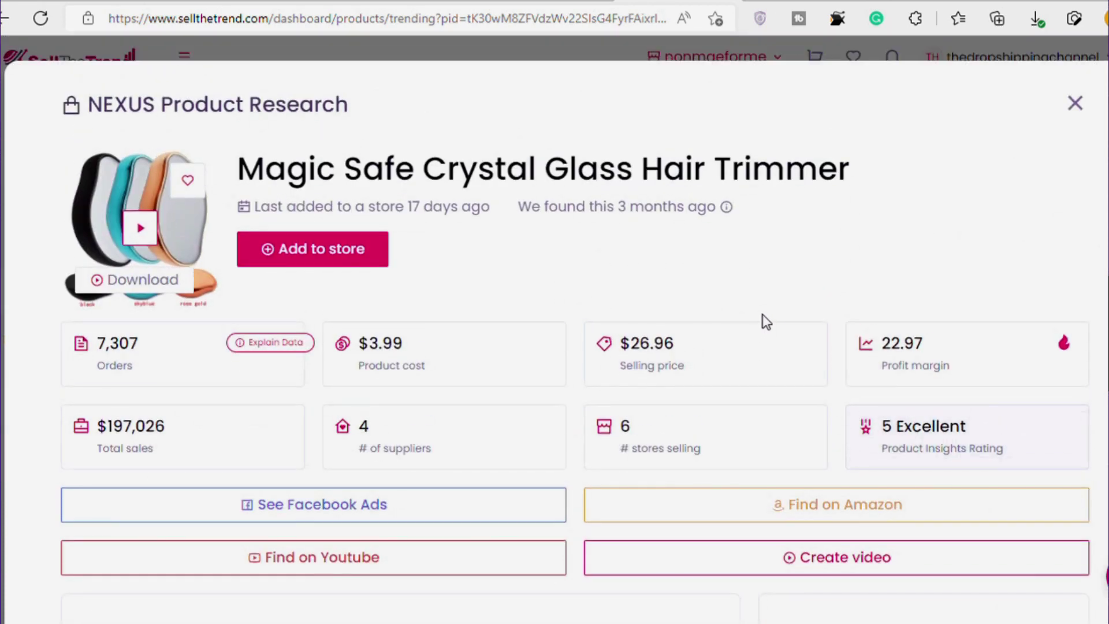
{"action": "scroll", "coordinate": [762, 314], "scroll_direction": "down", "scroll_amount": 5}
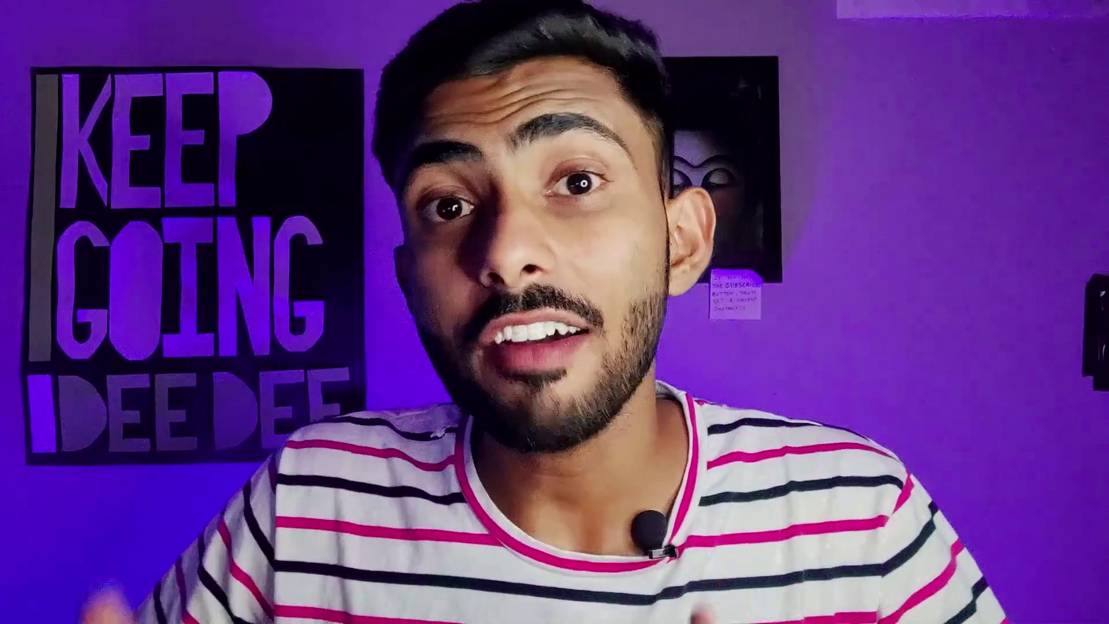